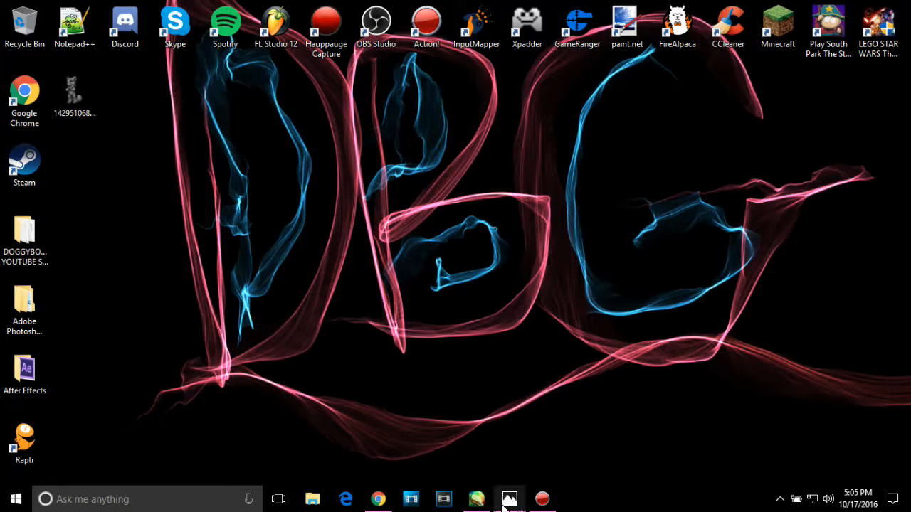
Step: View the finished colored fursona picture and the grayscale fox base in the photo viewer, and minimize both images
{"action": "mouse_move", "coordinate": [503, 505]}
{"action": "left_click", "coordinate": [443, 448]}
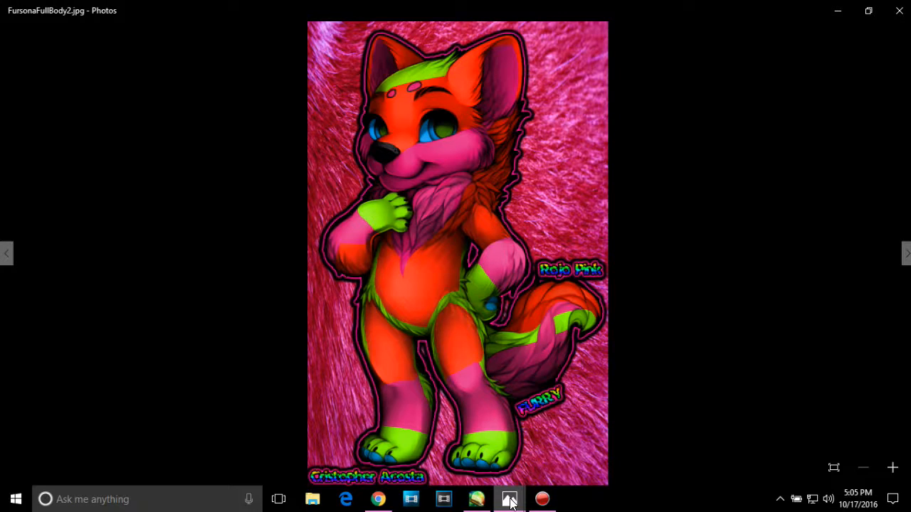
{"action": "mouse_move", "coordinate": [510, 498]}
{"action": "left_click", "coordinate": [570, 447]}
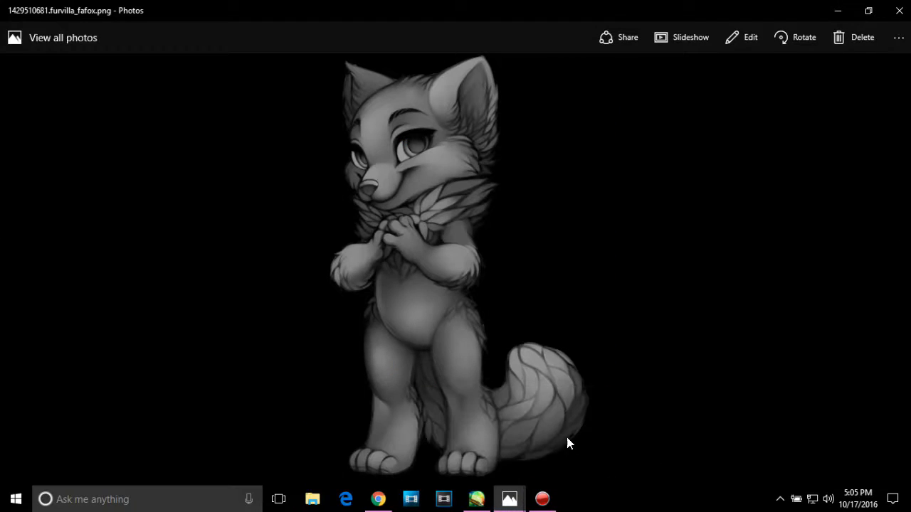
{"action": "left_click", "coordinate": [832, 6]}
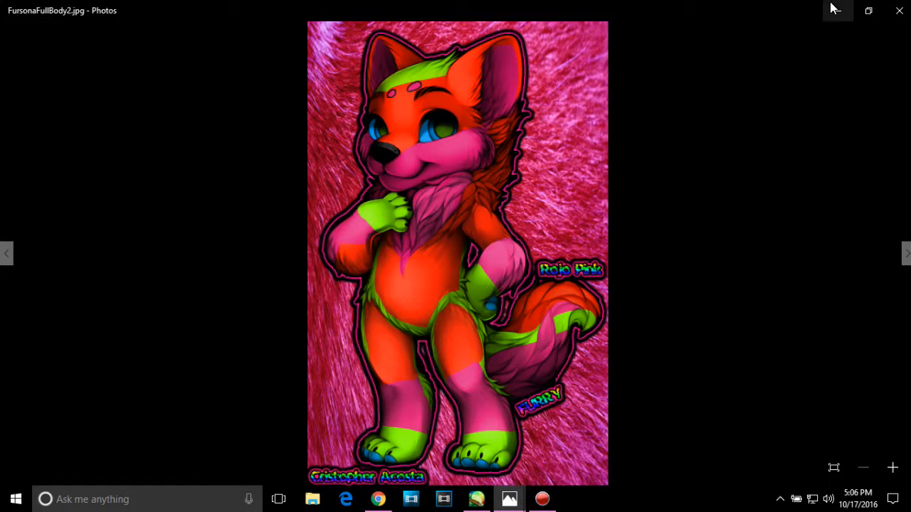
{"action": "left_click", "coordinate": [832, 7]}
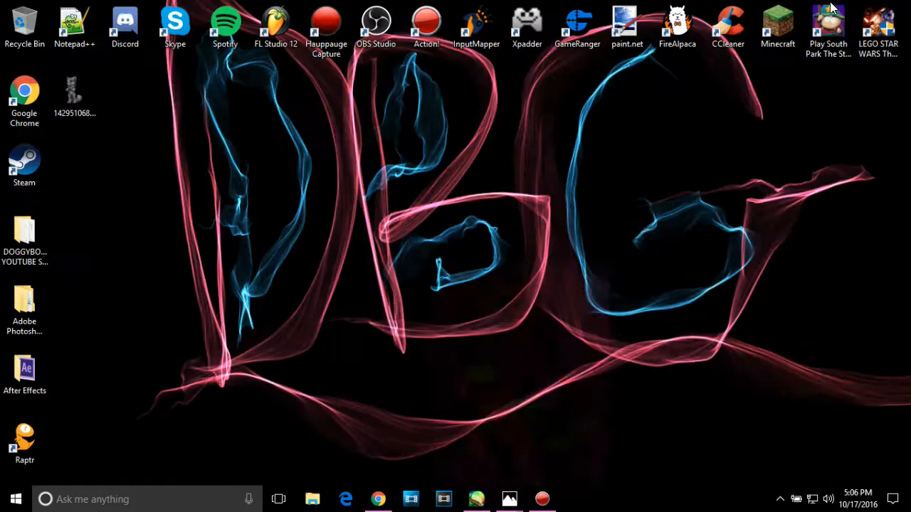
Step: Switch to Chrome and examine the Furvilla user page on Fur Affinity, including its base index down to the fox bases
{"action": "left_click", "coordinate": [371, 500]}
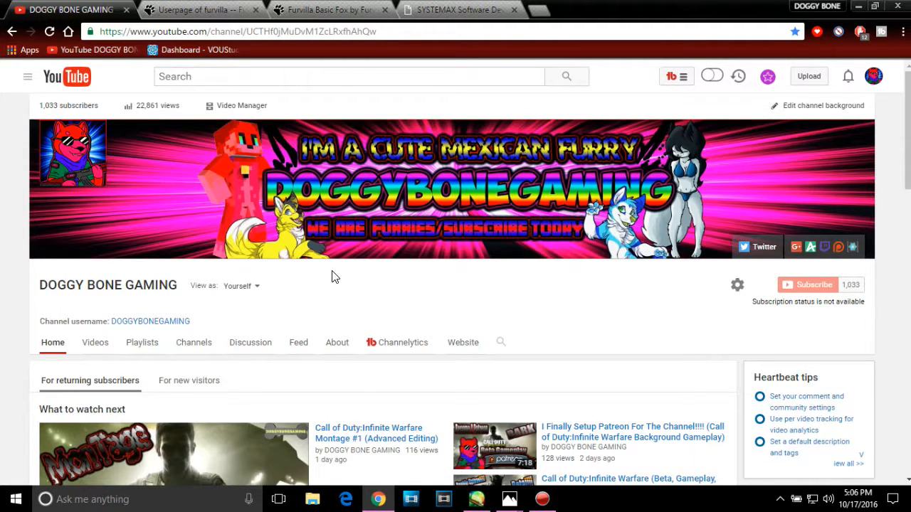
{"action": "left_click", "coordinate": [199, 7]}
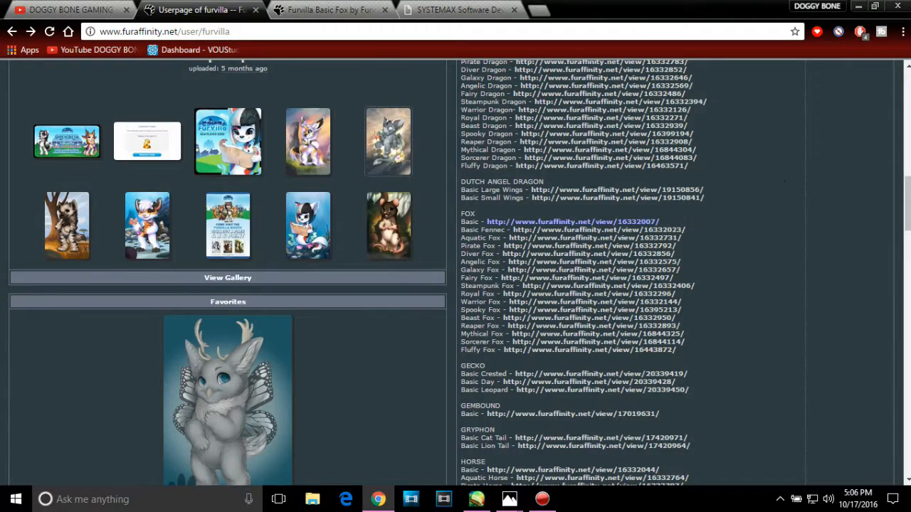
{"action": "left_click_drag", "start_coordinate": [907, 197], "coordinate": [907, 100]}
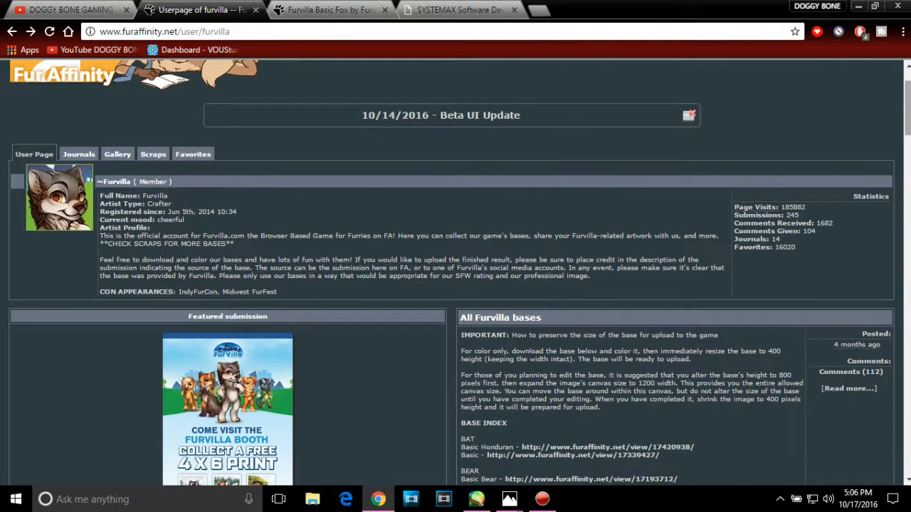
{"action": "left_click_drag", "start_coordinate": [907, 100], "coordinate": [908, 104]}
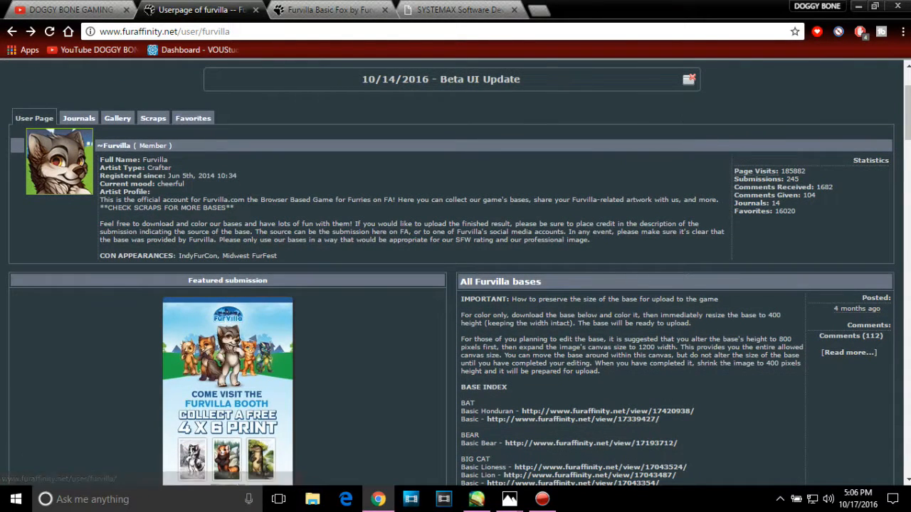
{"action": "left_click_drag", "start_coordinate": [908, 115], "coordinate": [907, 152]}
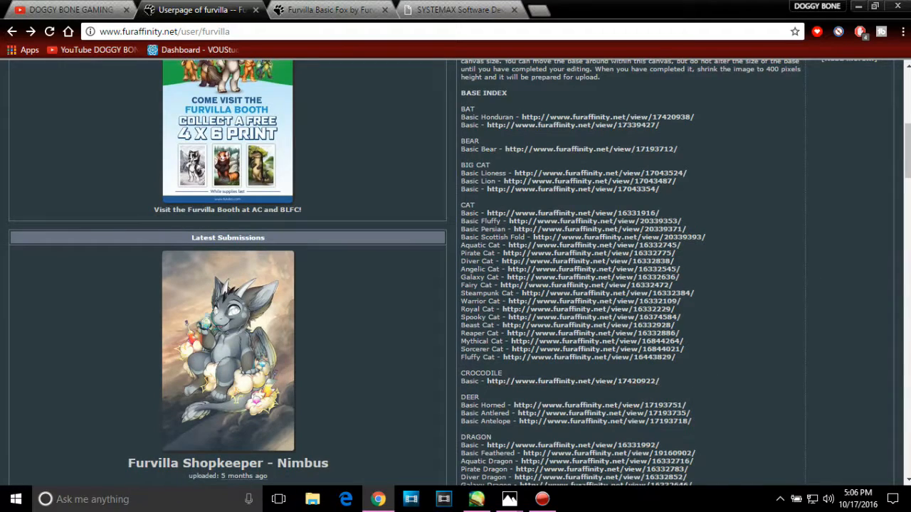
{"action": "left_click_drag", "start_coordinate": [907, 154], "coordinate": [907, 201]}
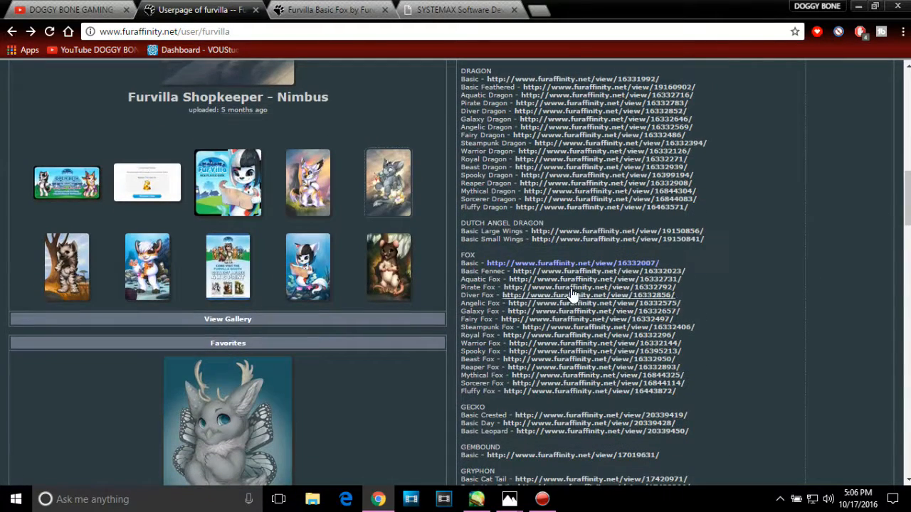
Step: Examine the Furvilla Basic Fox submission page, including the options for saving the base image and the comments below
{"action": "left_click", "coordinate": [338, 7]}
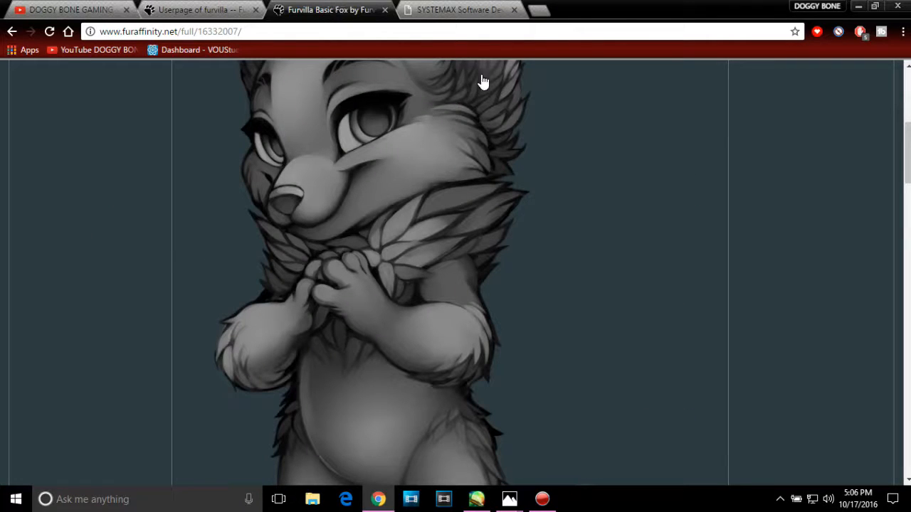
{"action": "scroll", "coordinate": [455, 271], "scroll_direction": "down", "scroll_amount": 10}
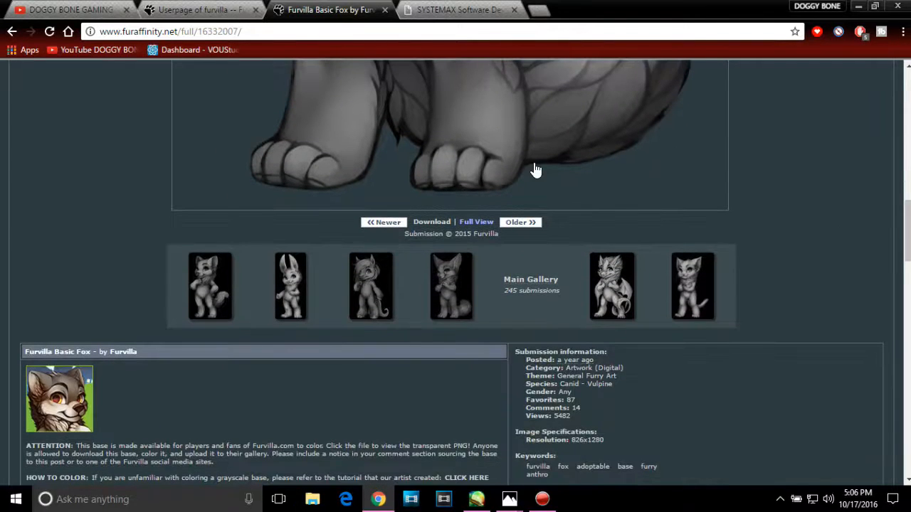
{"action": "right_click", "coordinate": [459, 130]}
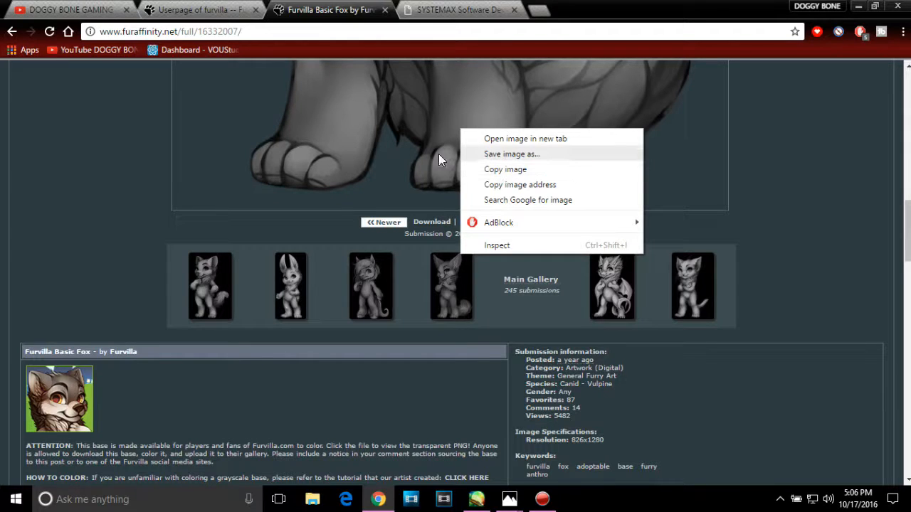
{"action": "left_click", "coordinate": [205, 157]}
{"action": "scroll", "coordinate": [235, 128], "scroll_direction": "down", "scroll_amount": 10}
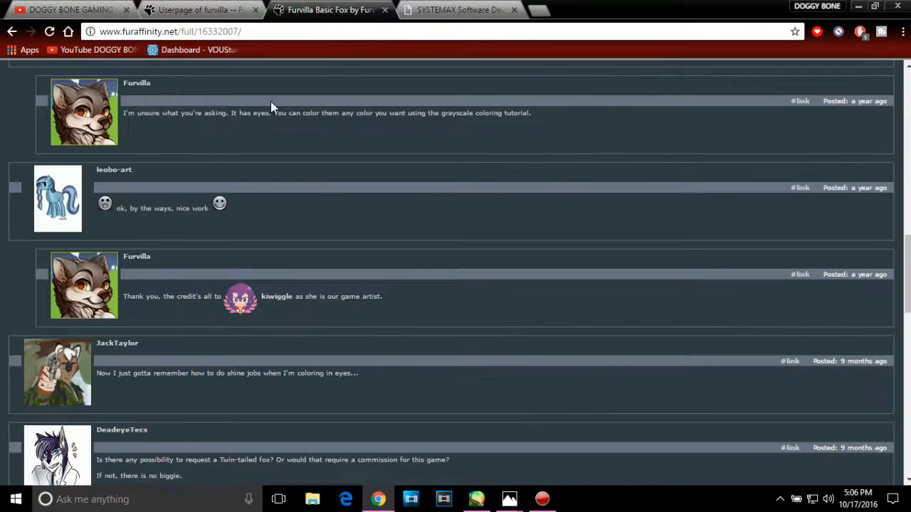
Step: Examine the PaintTool SAI download links on the SYSTEMAX page and minimize the browser
{"action": "left_click", "coordinate": [443, 12]}
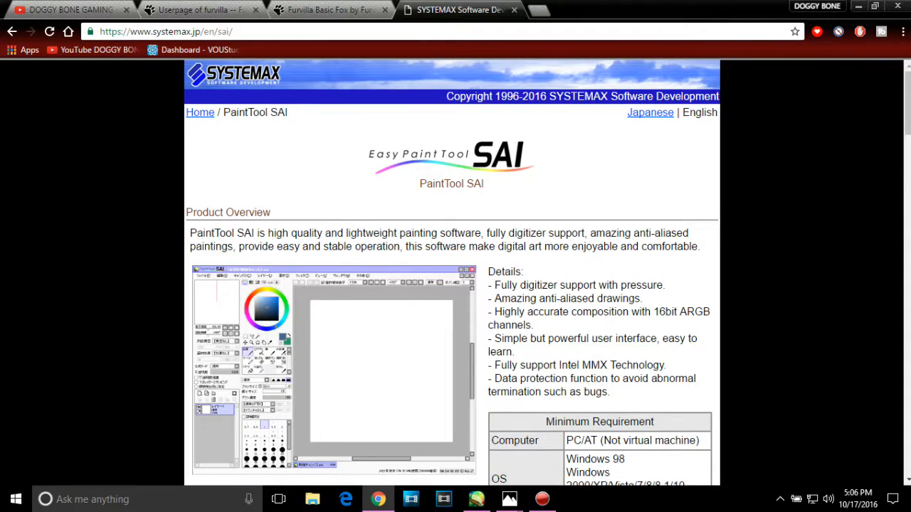
{"action": "left_click_drag", "start_coordinate": [909, 103], "coordinate": [908, 265]}
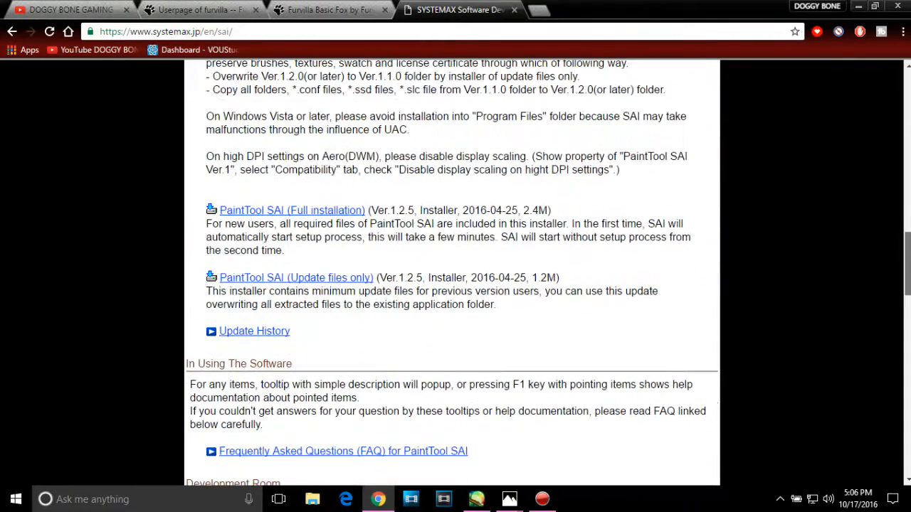
{"action": "left_click", "coordinate": [856, 5]}
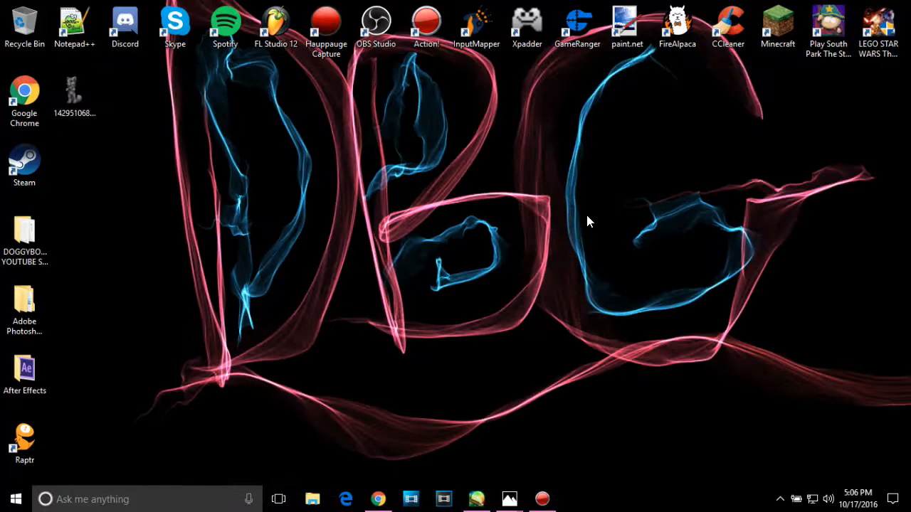
Step: Switch to PaintTool SAI and view the desktop images available for opening, leaving the current fox canvas in place
{"action": "left_click", "coordinate": [475, 500]}
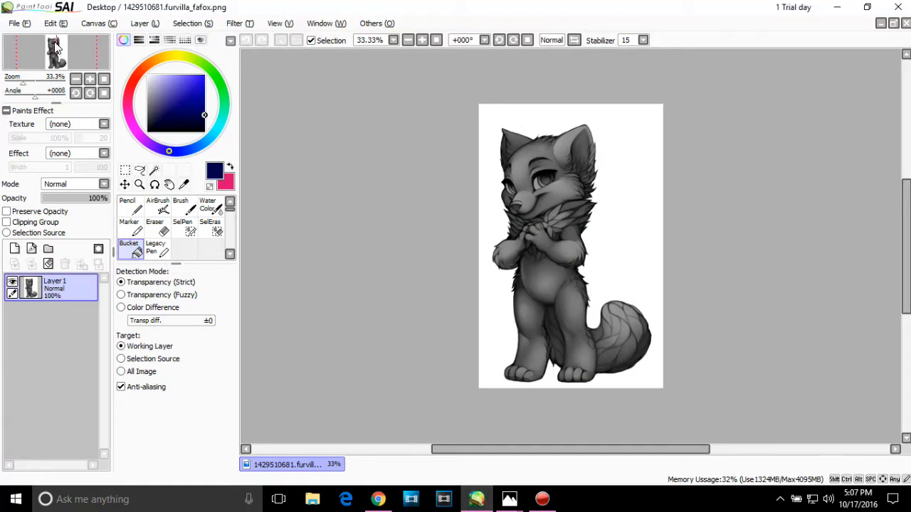
{"action": "left_click", "coordinate": [16, 24]}
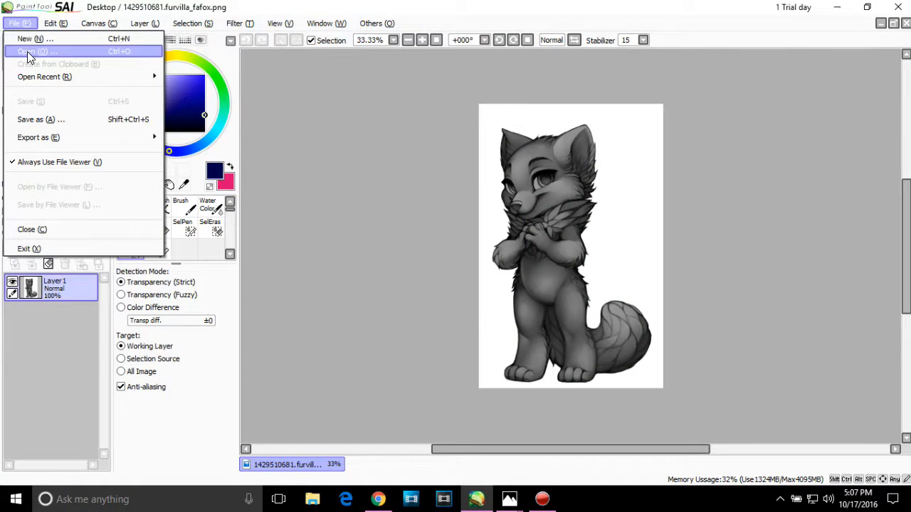
{"action": "left_click", "coordinate": [32, 51]}
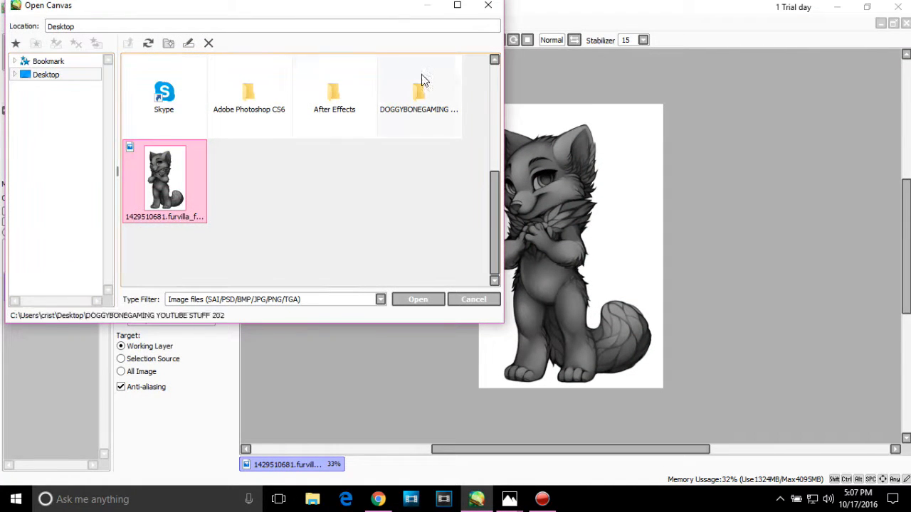
{"action": "left_click", "coordinate": [488, 9]}
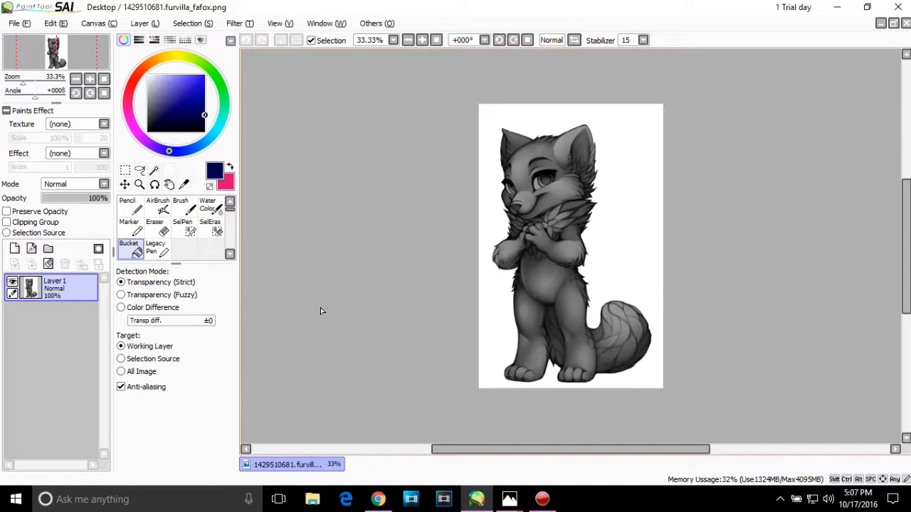
Step: Add a new layer and place it below the grayscale fox layer
{"action": "left_click", "coordinate": [14, 249]}
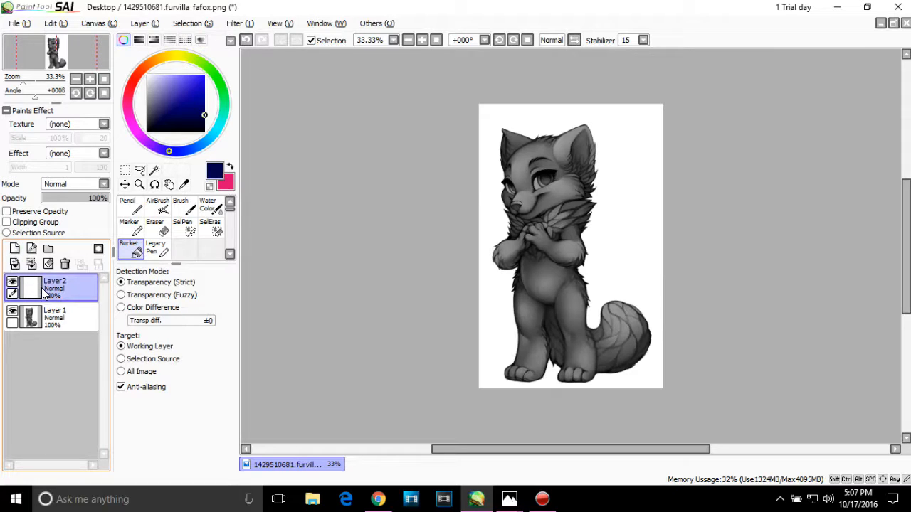
{"action": "mouse_move", "coordinate": [40, 322]}
{"action": "left_mouse_down"}
{"action": "mouse_move", "coordinate": [44, 296]}
{"action": "mouse_move", "coordinate": [43, 334]}
{"action": "left_mouse_up"}
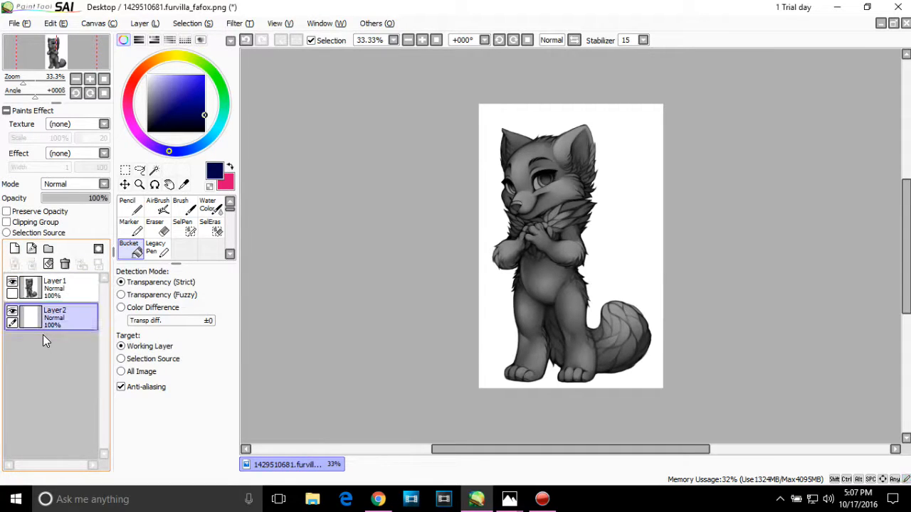
Step: Choose the Brush tool and set the foreground color to a fully saturated bright orange-red
{"action": "left_click", "coordinate": [184, 211]}
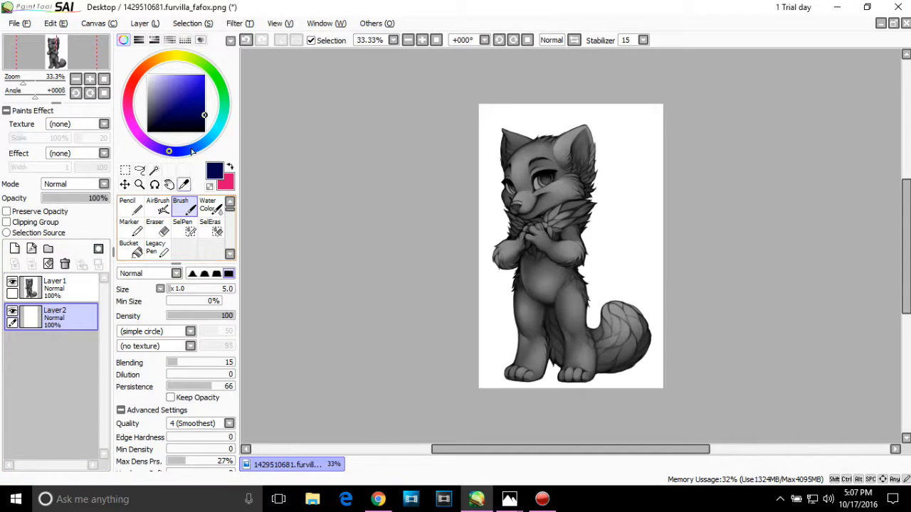
{"action": "left_click", "coordinate": [141, 73]}
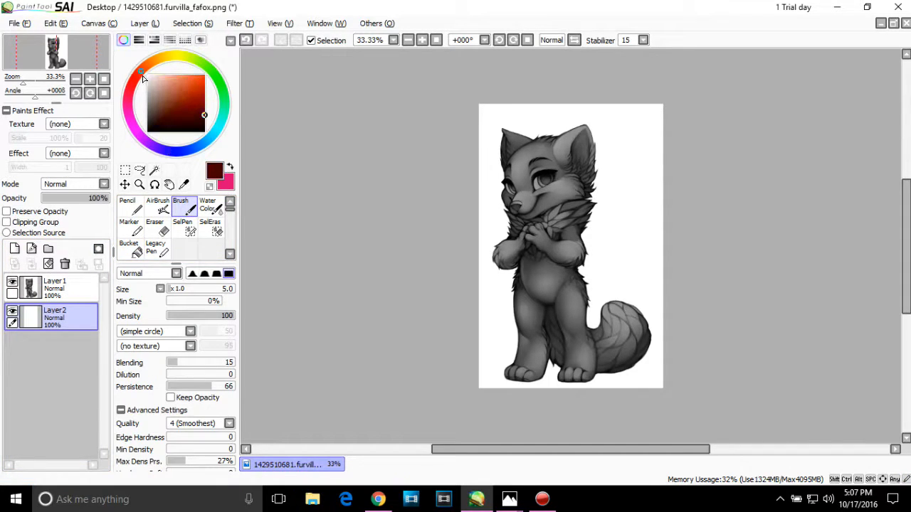
{"action": "left_click", "coordinate": [201, 76]}
{"action": "left_click_drag", "start_coordinate": [203, 74], "coordinate": [236, 59]}
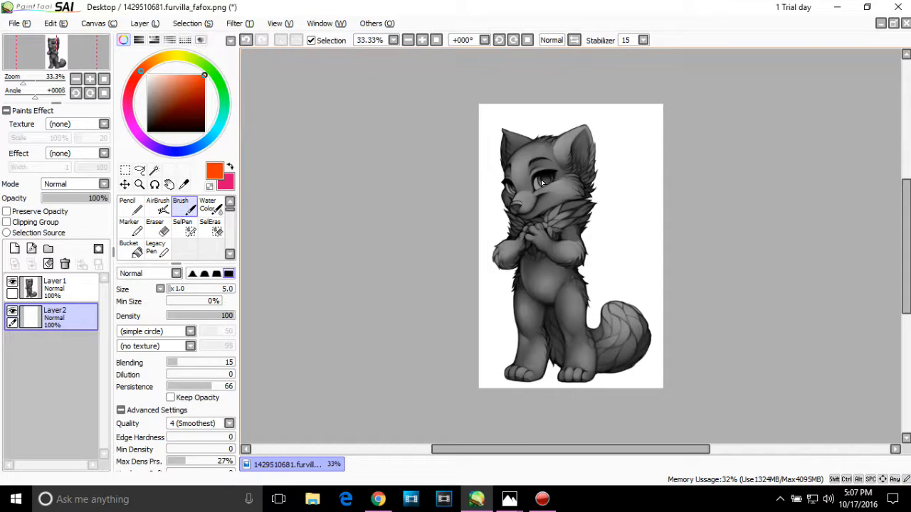
Step: Try thin orange strokes behind the fox on Layer2, undo them, and view the undo and redo commands
{"action": "mouse_move", "coordinate": [592, 226]}
{"action": "left_mouse_down"}
{"action": "mouse_move", "coordinate": [649, 181]}
{"action": "mouse_move", "coordinate": [516, 318]}
{"action": "mouse_move", "coordinate": [658, 178]}
{"action": "left_mouse_up"}
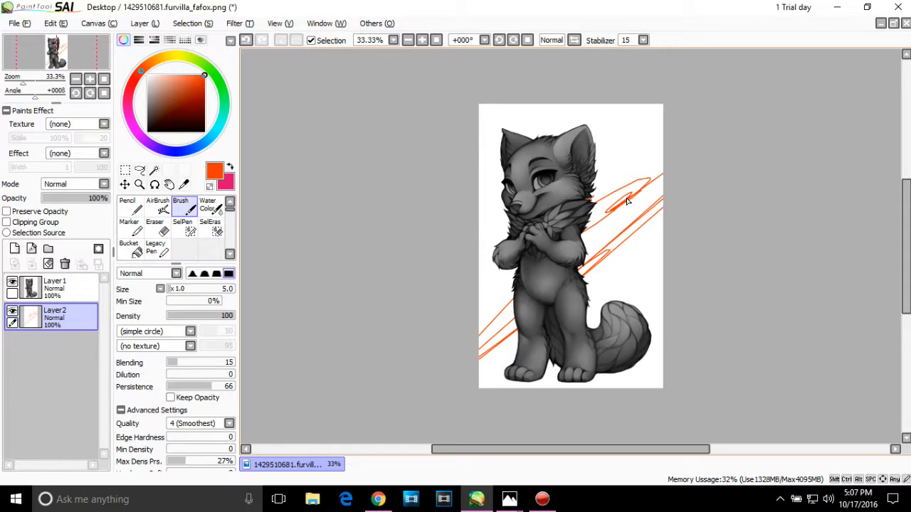
{"action": "key", "text": "ctrl+z"}
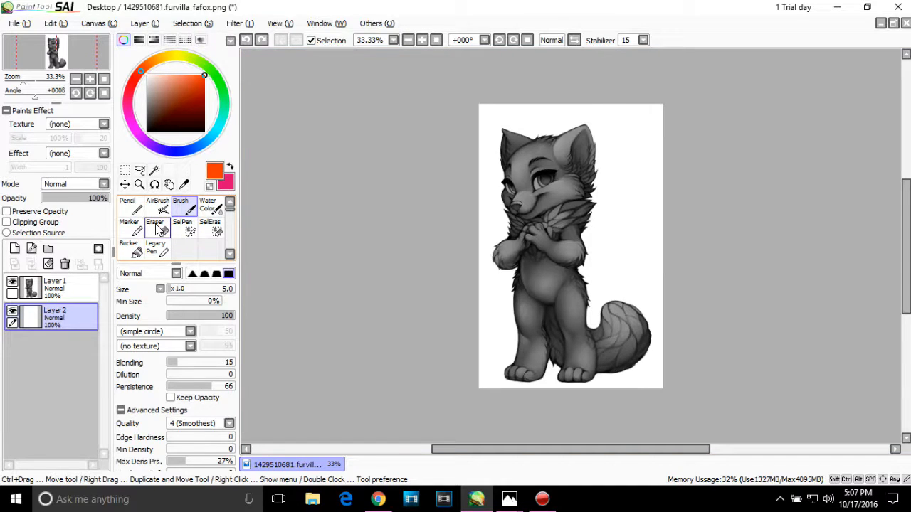
{"action": "left_click", "coordinate": [52, 26]}
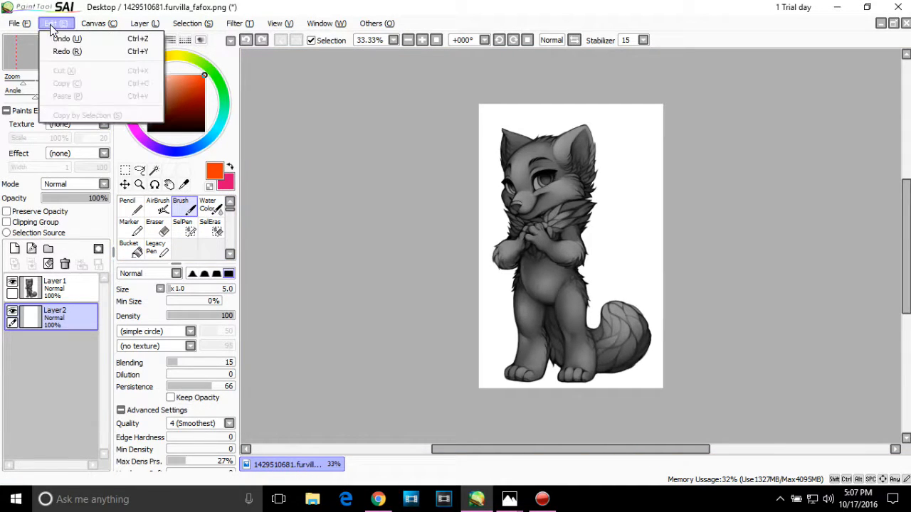
{"action": "left_click", "coordinate": [264, 123]}
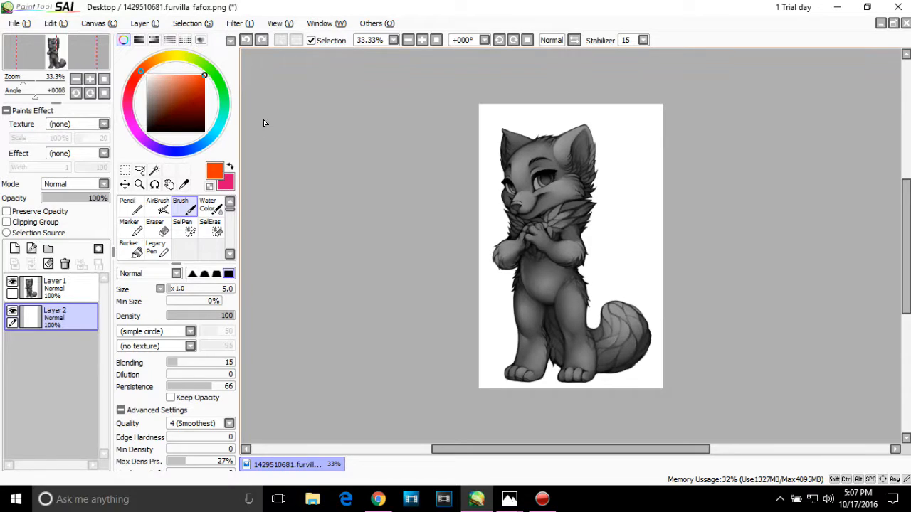
Step: Set the brush size to 52, try thick orange strokes behind the fox, and undo them
{"action": "left_click", "coordinate": [204, 295]}
{"action": "mouse_move", "coordinate": [599, 180]}
{"action": "left_mouse_down"}
{"action": "mouse_move", "coordinate": [570, 262]}
{"action": "mouse_move", "coordinate": [551, 268]}
{"action": "mouse_move", "coordinate": [651, 196]}
{"action": "mouse_move", "coordinate": [605, 242]}
{"action": "left_mouse_up"}
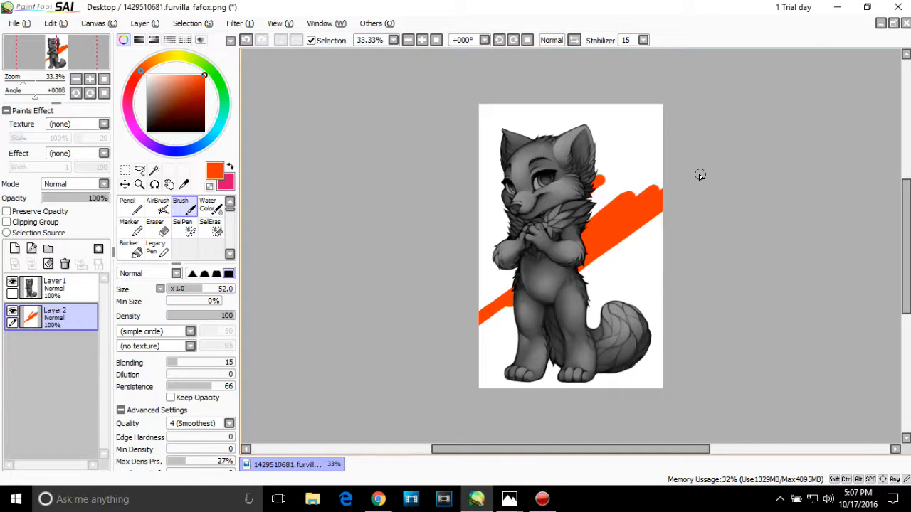
{"action": "key", "text": "ctrl+z"}
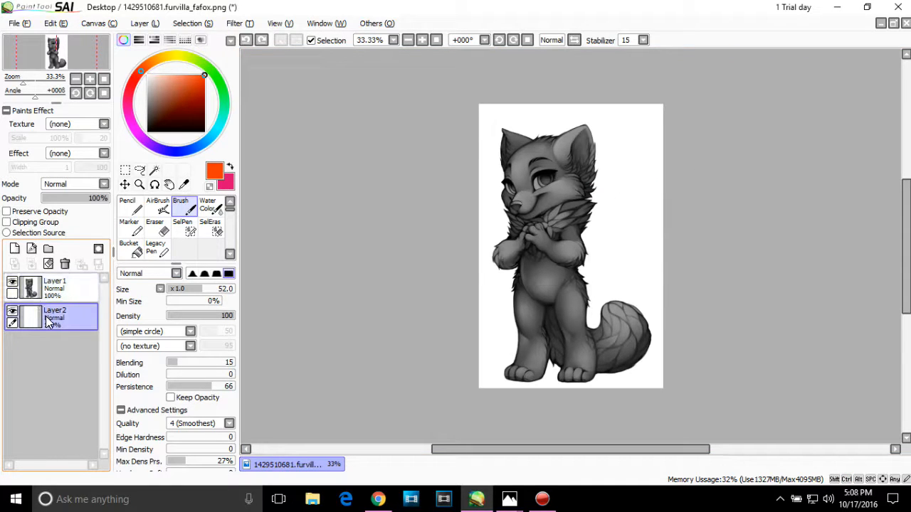
Step: Move Layer2 above the grayscale fox layer, try an orange stroke across the fox's chest, and undo it
{"action": "left_click_drag", "start_coordinate": [50, 322], "coordinate": [49, 282]}
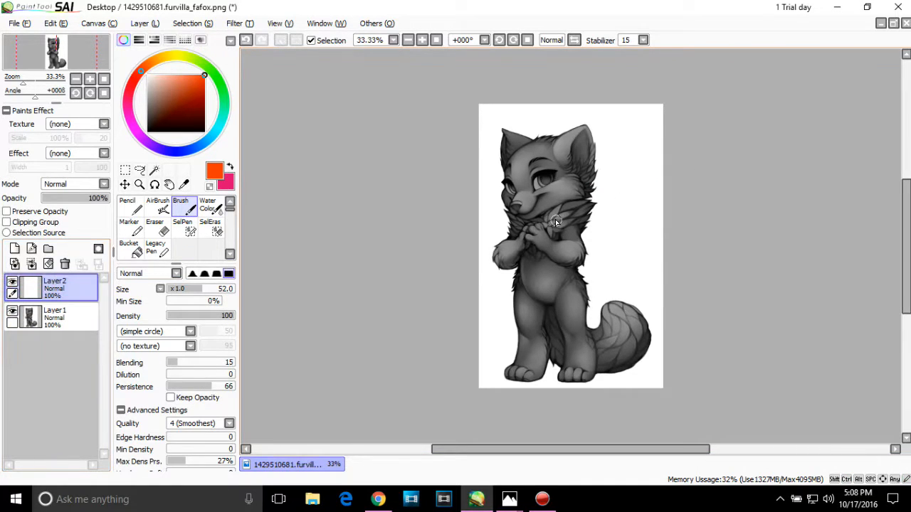
{"action": "mouse_move", "coordinate": [555, 220]}
{"action": "left_mouse_down"}
{"action": "mouse_move", "coordinate": [522, 292]}
{"action": "mouse_move", "coordinate": [602, 194]}
{"action": "mouse_move", "coordinate": [622, 212]}
{"action": "left_mouse_up"}
{"action": "key", "text": "ctrl+z"}
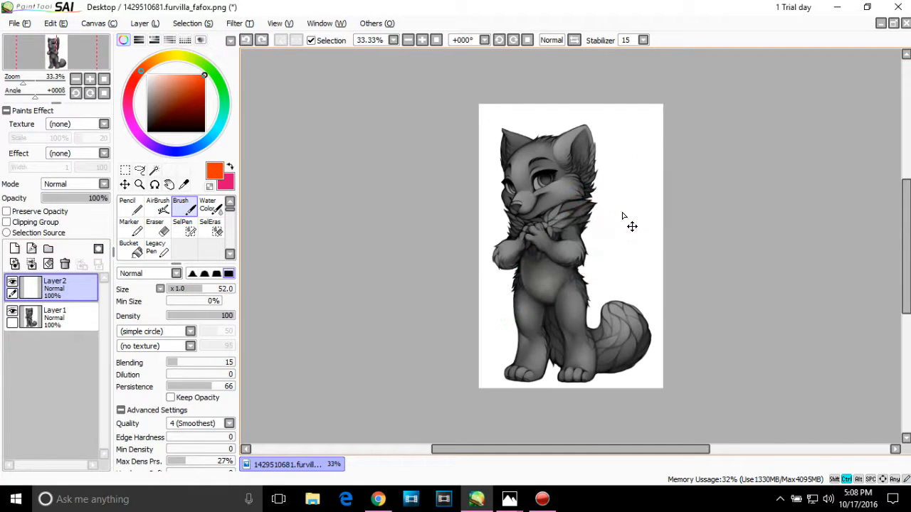
Step: Make Layer2 a clipping group on the fox layer, try orange strokes across the fox, and undo them
{"action": "left_click", "coordinate": [34, 223]}
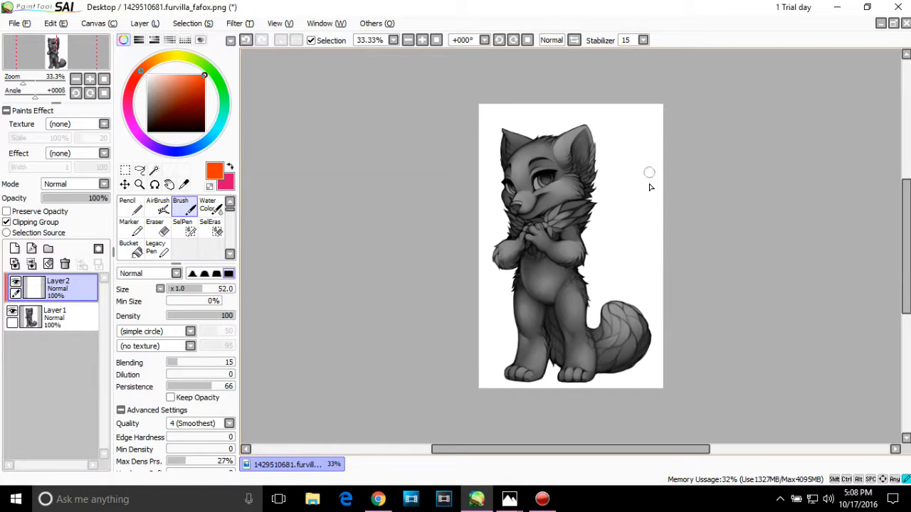
{"action": "left_click_drag", "start_coordinate": [596, 171], "coordinate": [514, 317]}
{"action": "mouse_move", "coordinate": [490, 362]}
{"action": "left_mouse_down"}
{"action": "mouse_move", "coordinate": [715, 102]}
{"action": "mouse_move", "coordinate": [512, 315]}
{"action": "mouse_move", "coordinate": [606, 207]}
{"action": "mouse_move", "coordinate": [679, 173]}
{"action": "mouse_move", "coordinate": [641, 175]}
{"action": "mouse_move", "coordinate": [560, 122]}
{"action": "mouse_move", "coordinate": [395, 301]}
{"action": "mouse_move", "coordinate": [667, 168]}
{"action": "mouse_move", "coordinate": [452, 353]}
{"action": "mouse_move", "coordinate": [692, 219]}
{"action": "mouse_move", "coordinate": [596, 305]}
{"action": "left_mouse_up"}
{"action": "key", "text": "ctrl+z"}
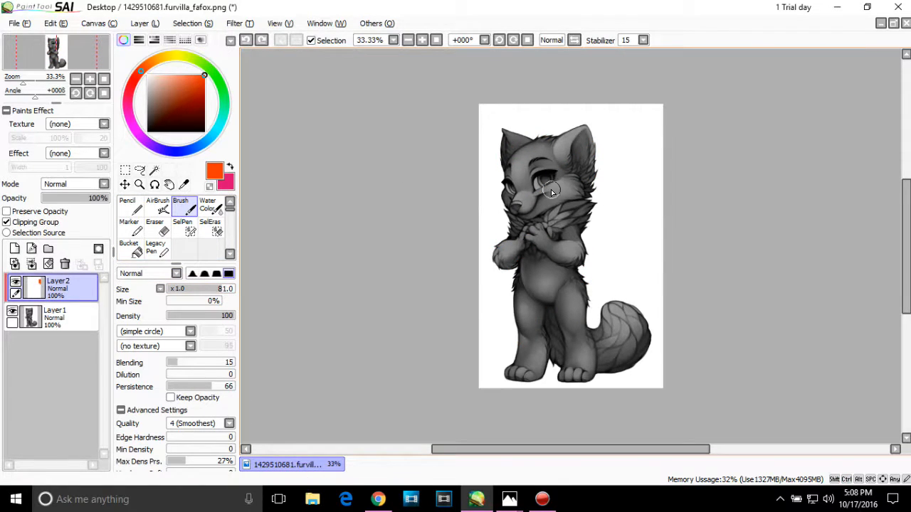
Step: Paint the fox's head orange and much of its body blue on the clipped Layer2
{"action": "left_click_drag", "start_coordinate": [505, 194], "coordinate": [595, 146]}
{"action": "mouse_move", "coordinate": [652, 108]}
{"action": "left_mouse_down"}
{"action": "mouse_move", "coordinate": [594, 139]}
{"action": "mouse_move", "coordinate": [616, 101]}
{"action": "mouse_move", "coordinate": [635, 88]}
{"action": "mouse_move", "coordinate": [563, 148]}
{"action": "mouse_move", "coordinate": [517, 145]}
{"action": "mouse_move", "coordinate": [472, 179]}
{"action": "mouse_move", "coordinate": [543, 120]}
{"action": "mouse_move", "coordinate": [511, 149]}
{"action": "left_mouse_up"}
{"action": "mouse_move", "coordinate": [596, 171]}
{"action": "left_mouse_down"}
{"action": "mouse_move", "coordinate": [470, 287]}
{"action": "mouse_move", "coordinate": [567, 179]}
{"action": "left_mouse_up"}
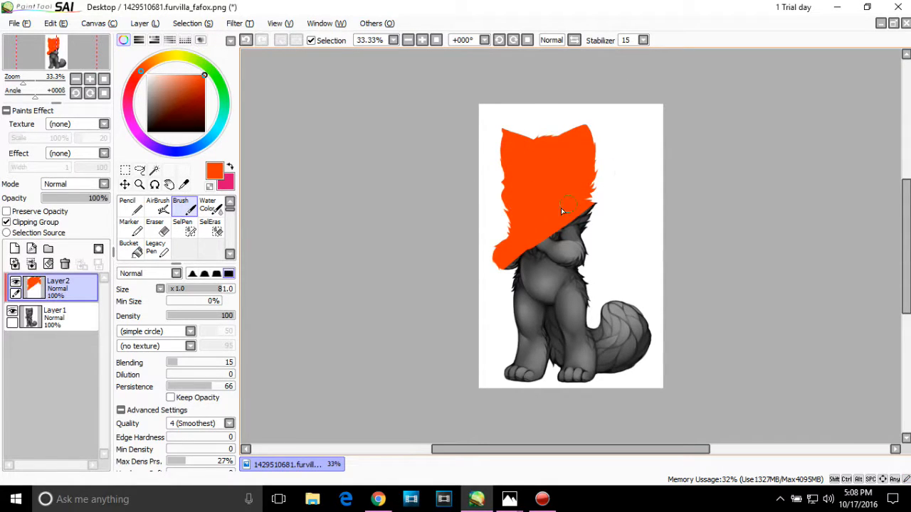
{"action": "left_click", "coordinate": [169, 152]}
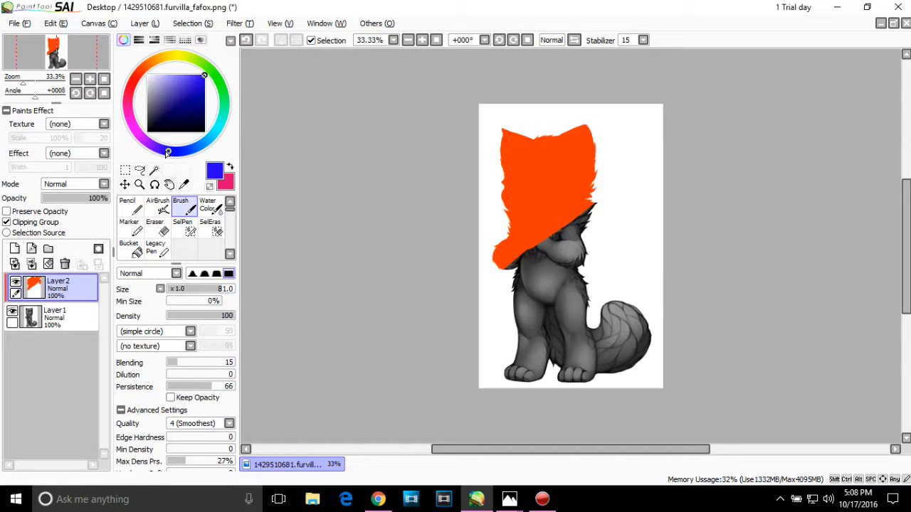
{"action": "mouse_move", "coordinate": [566, 194]}
{"action": "left_mouse_down"}
{"action": "mouse_move", "coordinate": [546, 255]}
{"action": "mouse_move", "coordinate": [657, 231]}
{"action": "mouse_move", "coordinate": [626, 288]}
{"action": "mouse_move", "coordinate": [565, 351]}
{"action": "mouse_move", "coordinate": [541, 304]}
{"action": "mouse_move", "coordinate": [547, 255]}
{"action": "mouse_move", "coordinate": [575, 221]}
{"action": "left_mouse_up"}
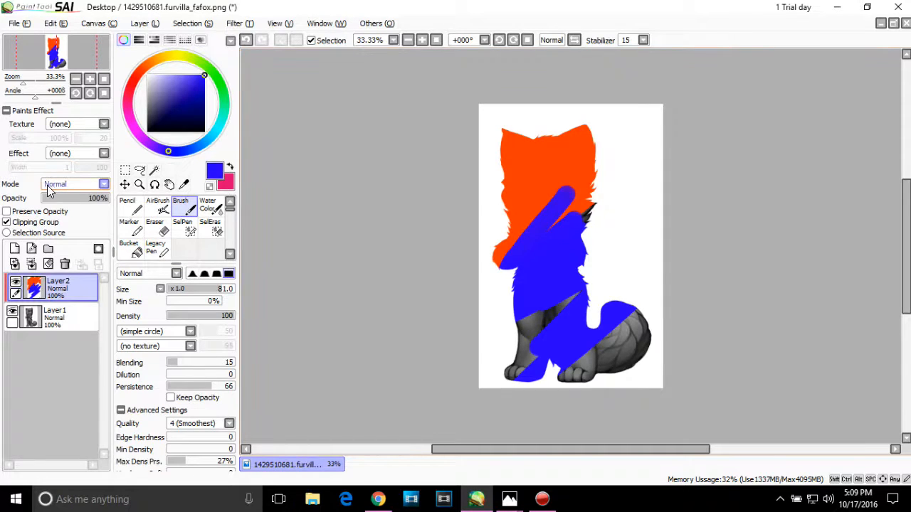
Step: Set Layer2's blending mode to Overlay and cover the fox's head, legs and tail in blue
{"action": "left_click", "coordinate": [97, 188]}
{"action": "left_click", "coordinate": [84, 216]}
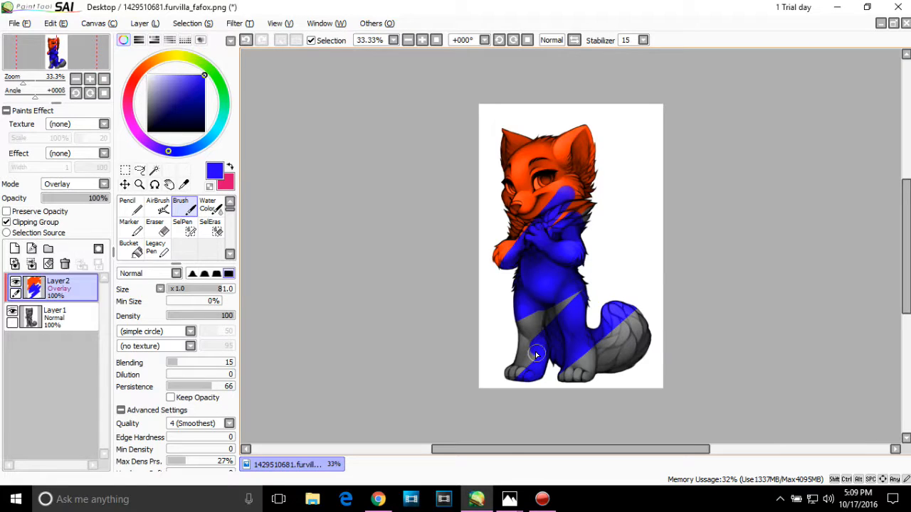
{"action": "left_click_drag", "start_coordinate": [536, 351], "coordinate": [552, 325]}
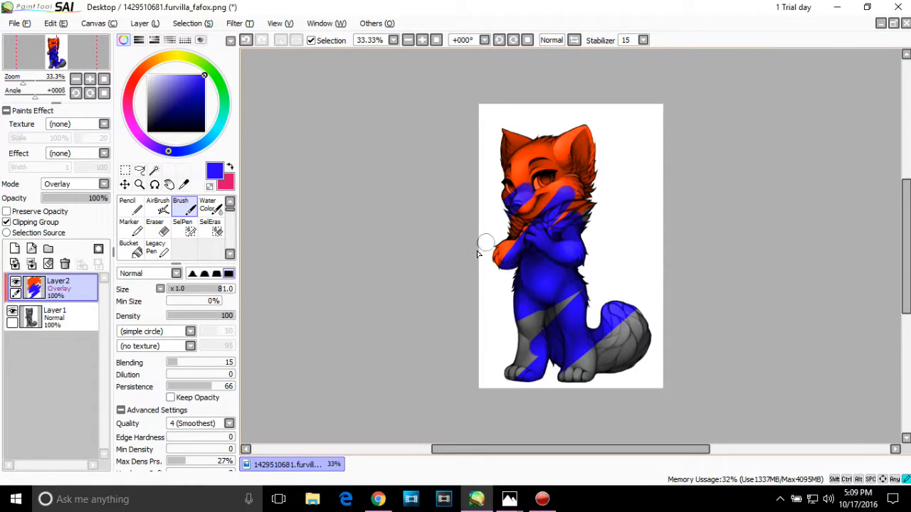
{"action": "mouse_move", "coordinate": [508, 191]}
{"action": "left_mouse_down"}
{"action": "mouse_move", "coordinate": [636, 145]}
{"action": "mouse_move", "coordinate": [406, 261]}
{"action": "left_mouse_up"}
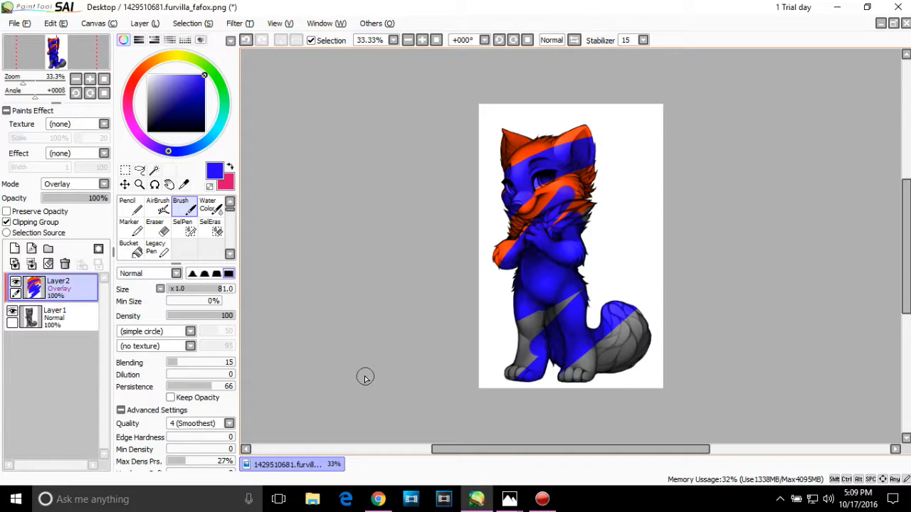
{"action": "mouse_move", "coordinate": [545, 313]}
{"action": "left_mouse_down"}
{"action": "mouse_move", "coordinate": [520, 360]}
{"action": "mouse_move", "coordinate": [548, 351]}
{"action": "left_mouse_up"}
{"action": "mouse_move", "coordinate": [478, 337]}
{"action": "left_mouse_down"}
{"action": "mouse_move", "coordinate": [519, 341]}
{"action": "mouse_move", "coordinate": [664, 231]}
{"action": "mouse_move", "coordinate": [613, 204]}
{"action": "mouse_move", "coordinate": [488, 231]}
{"action": "mouse_move", "coordinate": [488, 255]}
{"action": "mouse_move", "coordinate": [599, 189]}
{"action": "mouse_move", "coordinate": [612, 194]}
{"action": "mouse_move", "coordinate": [598, 182]}
{"action": "mouse_move", "coordinate": [521, 216]}
{"action": "left_mouse_up"}
{"action": "mouse_move", "coordinate": [534, 176]}
{"action": "left_mouse_down"}
{"action": "mouse_move", "coordinate": [569, 109]}
{"action": "mouse_move", "coordinate": [505, 166]}
{"action": "left_mouse_up"}
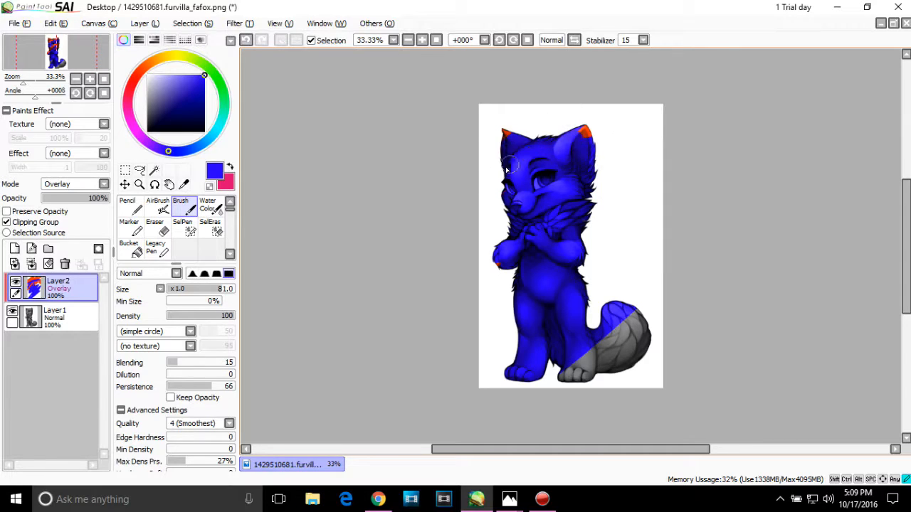
{"action": "left_click_drag", "start_coordinate": [570, 133], "coordinate": [603, 135]}
{"action": "mouse_move", "coordinate": [580, 349]}
{"action": "left_mouse_down"}
{"action": "mouse_move", "coordinate": [587, 390]}
{"action": "mouse_move", "coordinate": [640, 338]}
{"action": "left_mouse_up"}
{"action": "mouse_move", "coordinate": [707, 293]}
{"action": "left_mouse_down"}
{"action": "mouse_move", "coordinate": [641, 322]}
{"action": "mouse_move", "coordinate": [566, 380]}
{"action": "mouse_move", "coordinate": [651, 329]}
{"action": "mouse_move", "coordinate": [648, 310]}
{"action": "mouse_move", "coordinate": [611, 321]}
{"action": "left_mouse_up"}
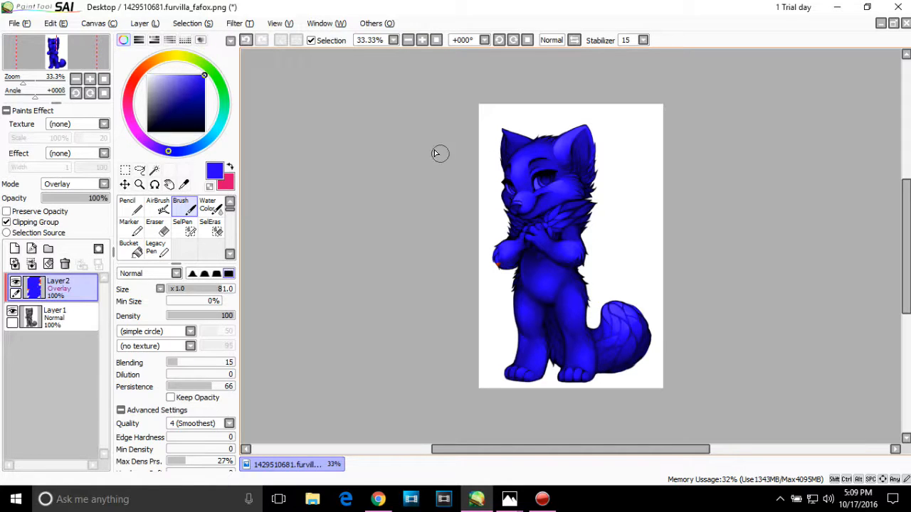
Step: Try bright green strokes over the blue fox's legs, face, chest and tail
{"action": "left_click", "coordinate": [422, 40]}
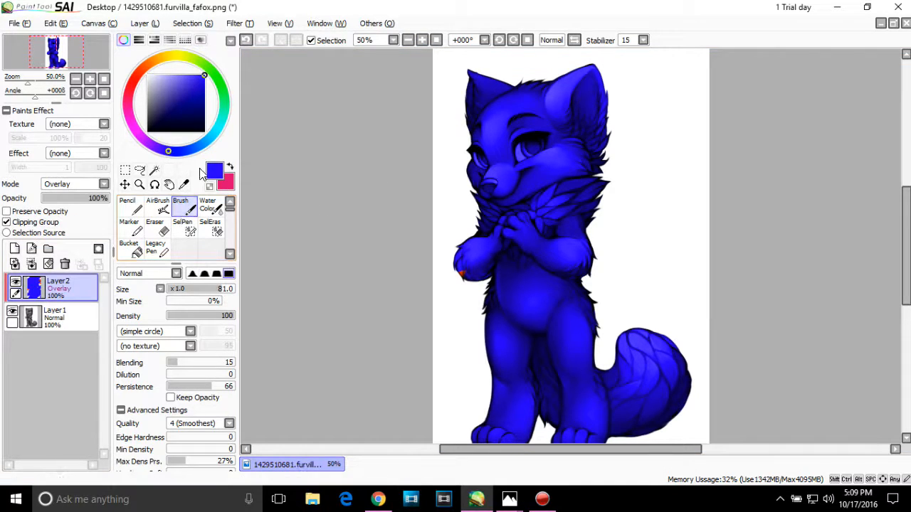
{"action": "left_click_drag", "start_coordinate": [195, 60], "coordinate": [210, 68]}
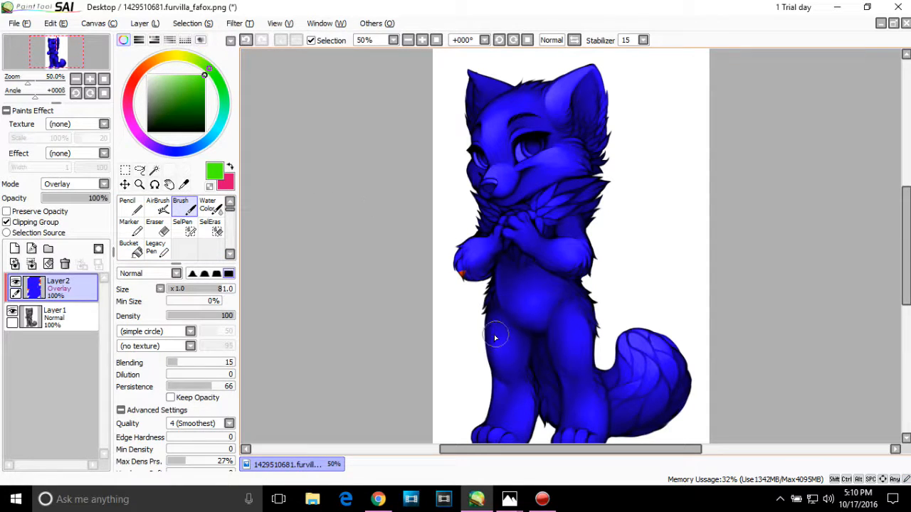
{"action": "mouse_move", "coordinate": [488, 338]}
{"action": "left_mouse_down"}
{"action": "mouse_move", "coordinate": [493, 371]}
{"action": "mouse_move", "coordinate": [480, 417]}
{"action": "left_mouse_up"}
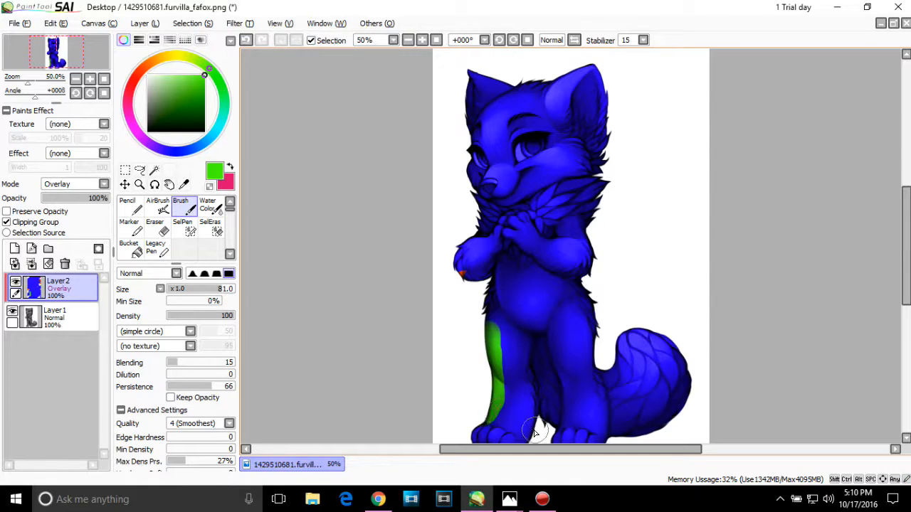
{"action": "left_click_drag", "start_coordinate": [535, 429], "coordinate": [534, 334]}
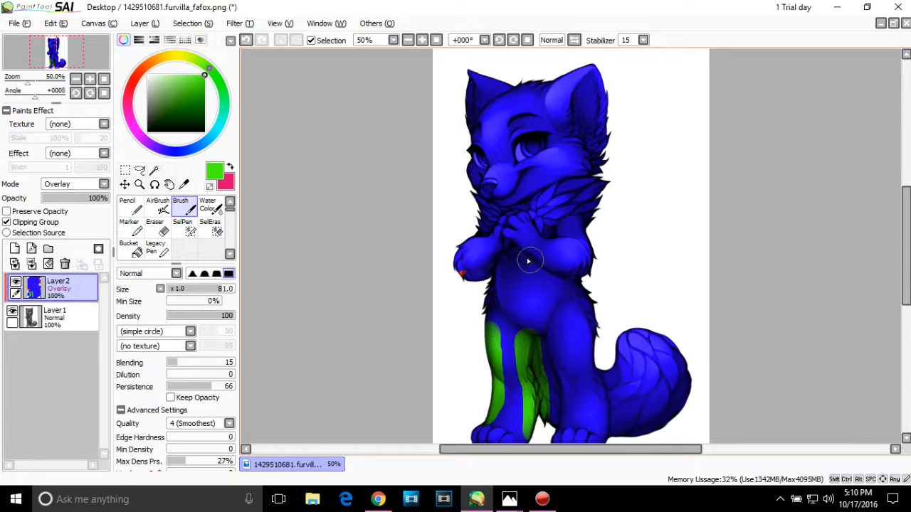
{"action": "left_click_drag", "start_coordinate": [566, 211], "coordinate": [498, 290]}
{"action": "mouse_move", "coordinate": [431, 280]}
{"action": "left_mouse_down"}
{"action": "mouse_move", "coordinate": [653, 92]}
{"action": "mouse_move", "coordinate": [356, 238]}
{"action": "mouse_move", "coordinate": [672, 430]}
{"action": "left_mouse_up"}
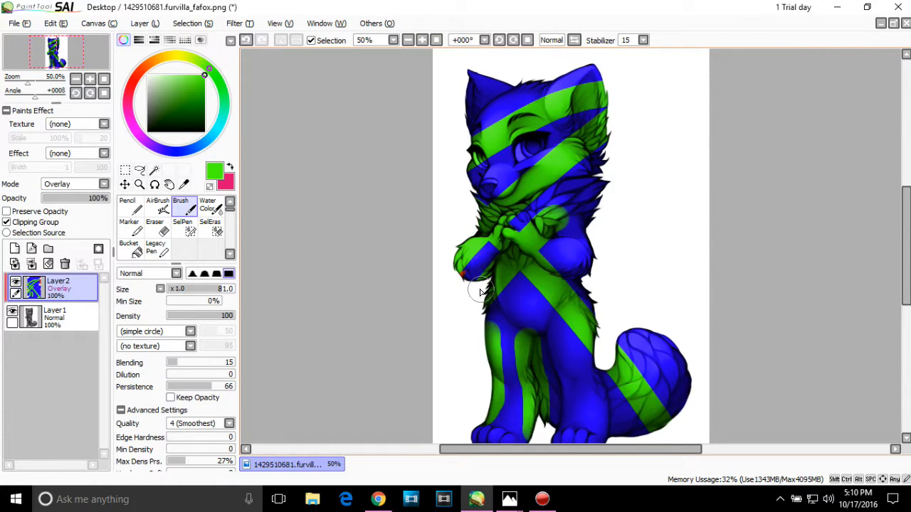
Step: Undo all the green, blue and orange painting and the changes to Layer2's mode, clipping and order
{"action": "key", "text": "ctrl+z"}
{"action": "key", "text": "ctrl+z"}
{"action": "key", "text": "ctrl+z"}
{"action": "key", "text": "ctrl+z"}
{"action": "key", "text": "ctrl+z"}
{"action": "key", "text": "ctrl+z"}
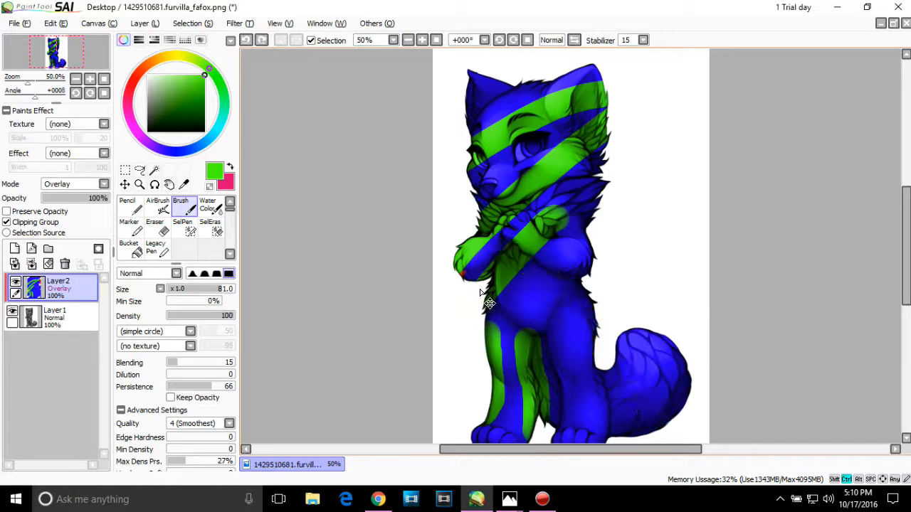
{"action": "key", "text": "ctrl+z"}
{"action": "key", "text": "ctrl+z"}
{"action": "key", "text": "ctrl+z"}
{"action": "key", "text": "ctrl+z"}
{"action": "key", "text": "ctrl+z"}
{"action": "key", "text": "ctrl+z"}
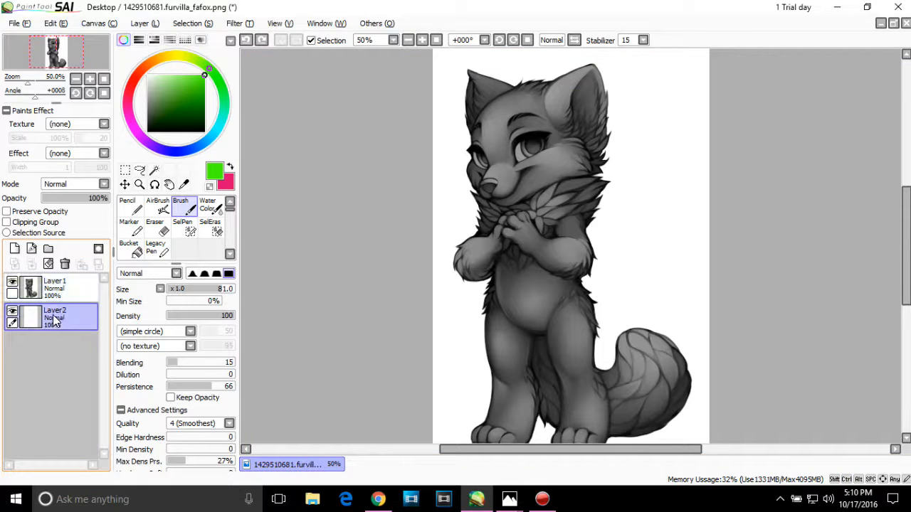
Step: Move the empty Layer2 above the grayscale fox layer and make it a clipping group
{"action": "left_click_drag", "start_coordinate": [60, 315], "coordinate": [45, 281]}
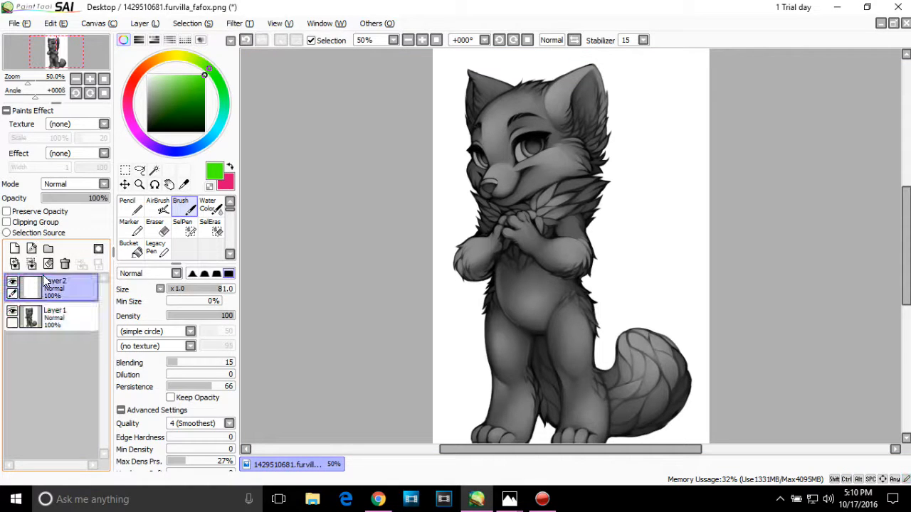
{"action": "left_click", "coordinate": [10, 222]}
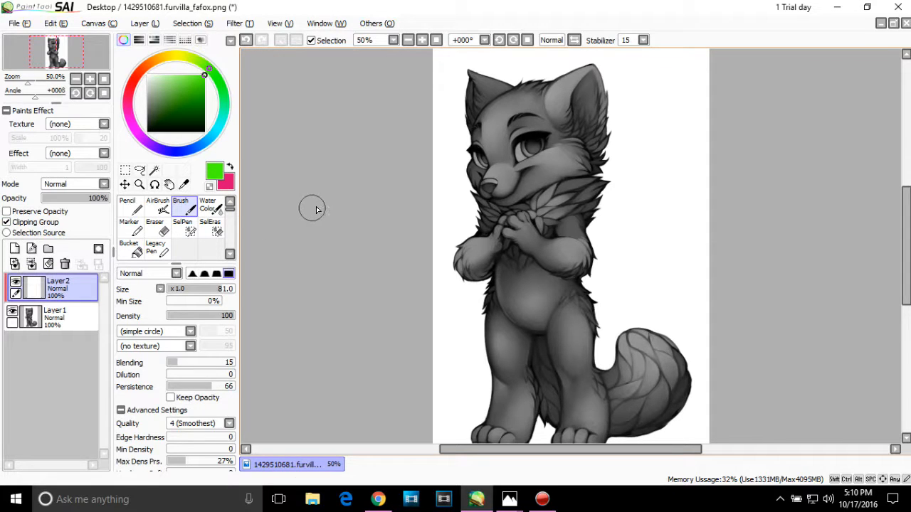
{"action": "left_click", "coordinate": [421, 41]}
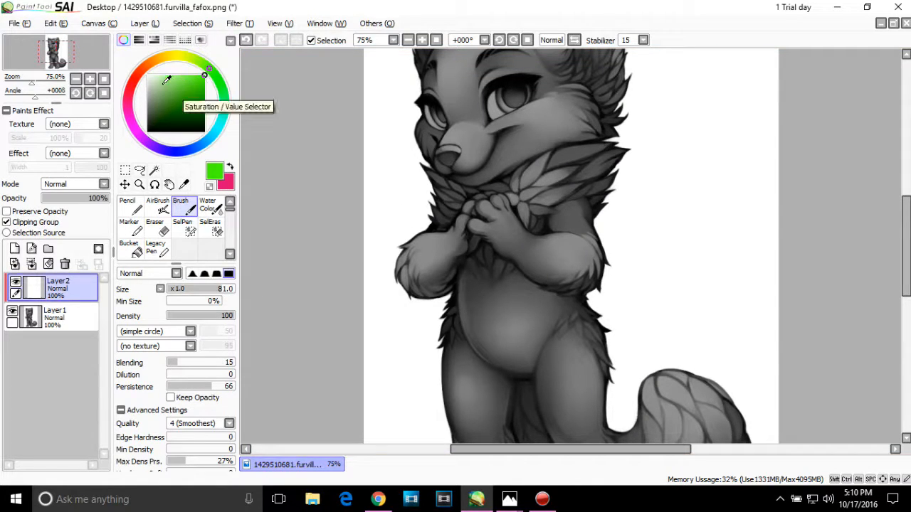
Step: Choose a vivid pink and paint a broad patch across the fox's larger cheek with the size 81 brush
{"action": "left_click", "coordinate": [138, 74]}
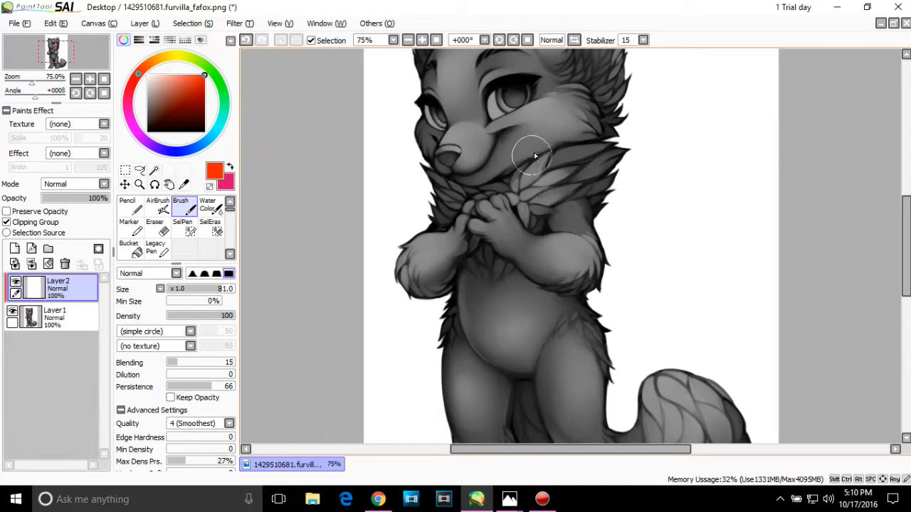
{"action": "left_click", "coordinate": [421, 40]}
{"action": "left_click", "coordinate": [421, 41]}
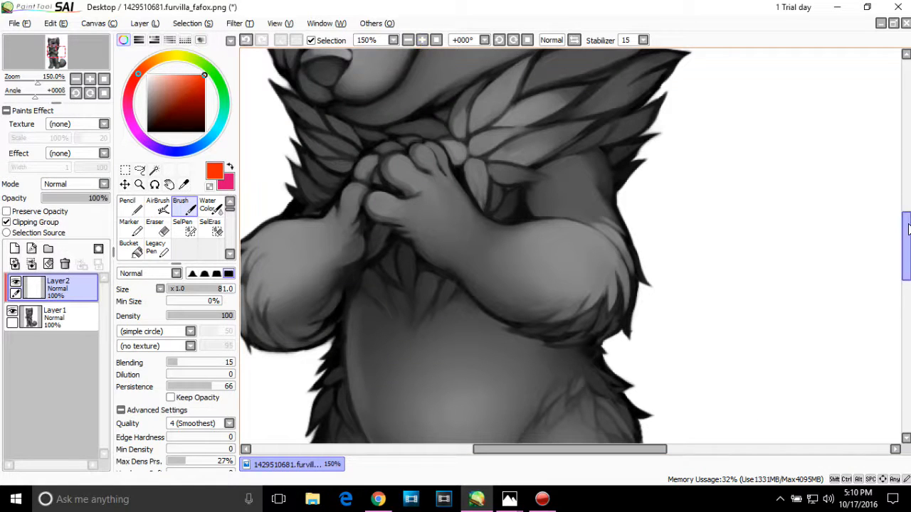
{"action": "left_click_drag", "start_coordinate": [902, 227], "coordinate": [902, 202]}
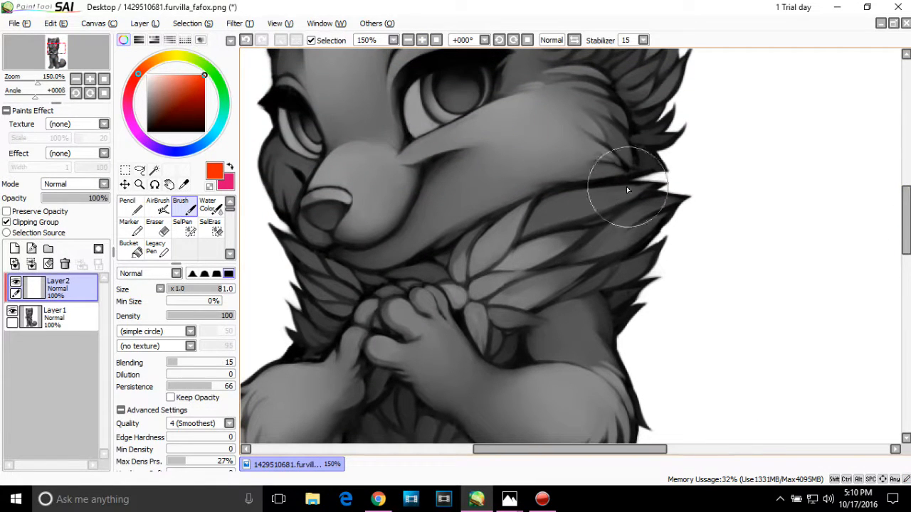
{"action": "mouse_move", "coordinate": [460, 202]}
{"action": "left_mouse_down"}
{"action": "mouse_move", "coordinate": [404, 201]}
{"action": "mouse_move", "coordinate": [384, 213]}
{"action": "left_mouse_up"}
{"action": "left_click", "coordinate": [232, 166]}
{"action": "left_click_drag", "start_coordinate": [198, 85], "coordinate": [204, 75]}
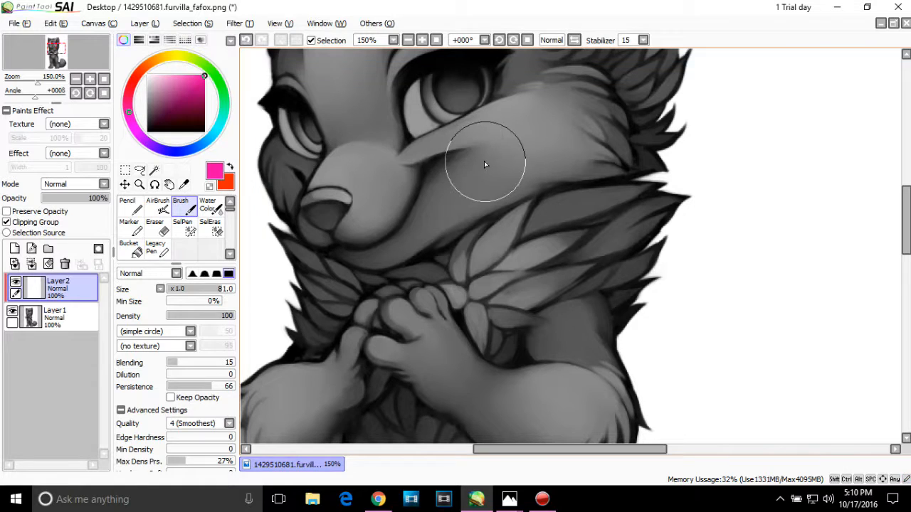
{"action": "mouse_move", "coordinate": [498, 152]}
{"action": "left_mouse_down"}
{"action": "mouse_move", "coordinate": [430, 182]}
{"action": "mouse_move", "coordinate": [500, 141]}
{"action": "mouse_move", "coordinate": [536, 136]}
{"action": "mouse_move", "coordinate": [591, 146]}
{"action": "mouse_move", "coordinate": [488, 168]}
{"action": "left_mouse_up"}
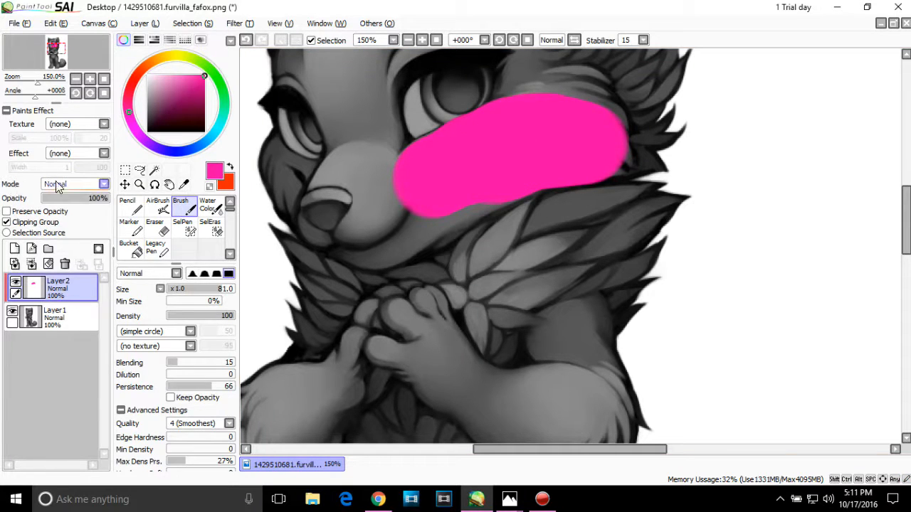
Step: Set Layer2's blending mode to Overlay and extend the pink from the cheek onto the muzzle
{"action": "left_click", "coordinate": [80, 184]}
{"action": "left_click", "coordinate": [72, 225]}
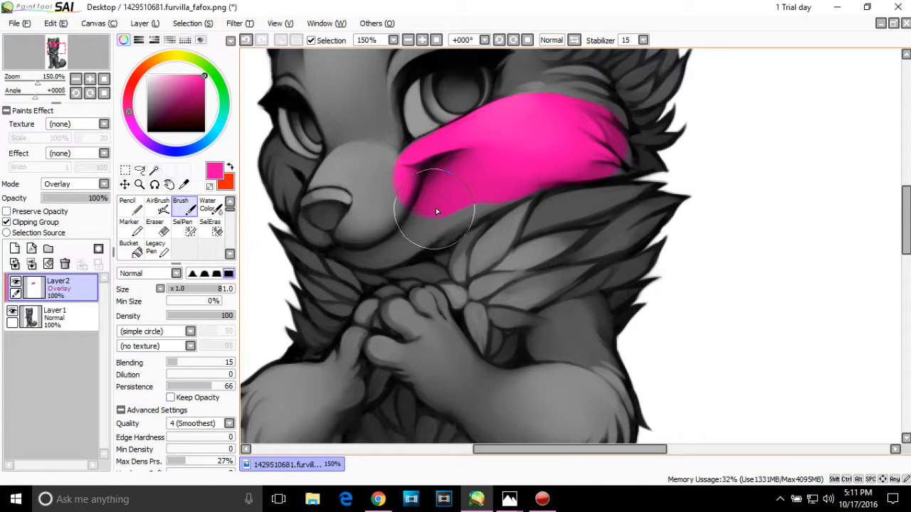
{"action": "mouse_move", "coordinate": [422, 196]}
{"action": "left_mouse_down"}
{"action": "mouse_move", "coordinate": [389, 218]}
{"action": "mouse_move", "coordinate": [464, 187]}
{"action": "left_mouse_up"}
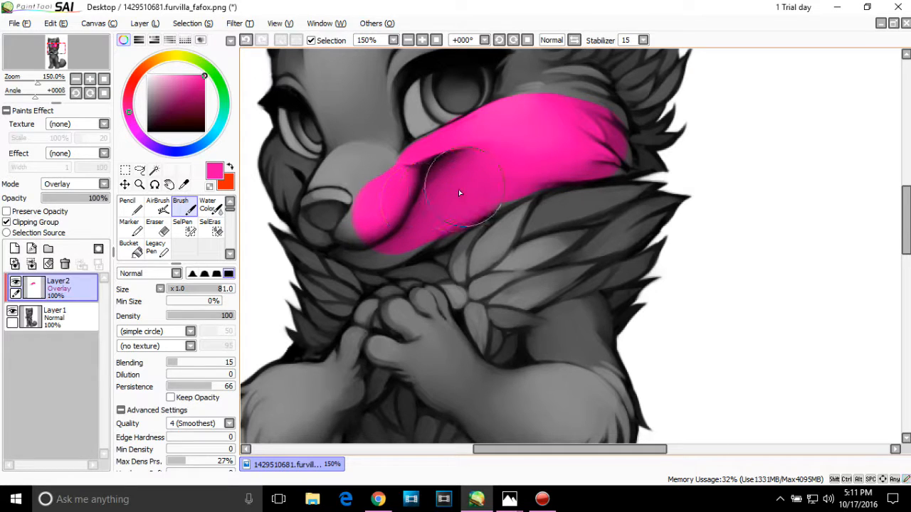
Step: Set the brush size to 25 and paint pink along the jaw, cheek edges, chin and the far cheek
{"action": "left_click_drag", "start_coordinate": [206, 289], "coordinate": [185, 295]}
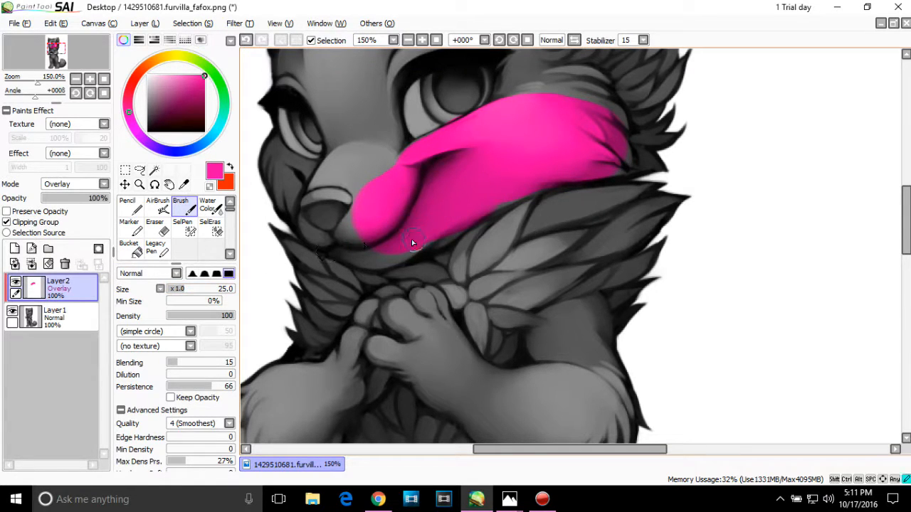
{"action": "mouse_move", "coordinate": [355, 250]}
{"action": "left_mouse_down"}
{"action": "mouse_move", "coordinate": [355, 226]}
{"action": "mouse_move", "coordinate": [375, 213]}
{"action": "mouse_move", "coordinate": [371, 196]}
{"action": "mouse_move", "coordinate": [353, 204]}
{"action": "mouse_move", "coordinate": [355, 218]}
{"action": "mouse_move", "coordinate": [305, 230]}
{"action": "mouse_move", "coordinate": [340, 249]}
{"action": "mouse_move", "coordinate": [392, 258]}
{"action": "mouse_move", "coordinate": [364, 262]}
{"action": "mouse_move", "coordinate": [411, 254]}
{"action": "mouse_move", "coordinate": [475, 215]}
{"action": "mouse_move", "coordinate": [624, 154]}
{"action": "left_mouse_up"}
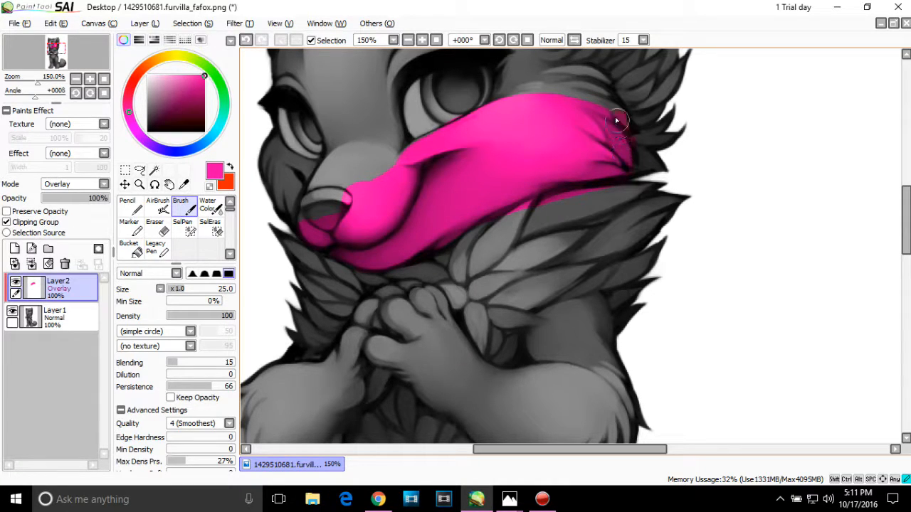
{"action": "mouse_move", "coordinate": [603, 94]}
{"action": "left_mouse_down"}
{"action": "mouse_move", "coordinate": [587, 68]}
{"action": "mouse_move", "coordinate": [562, 78]}
{"action": "left_mouse_up"}
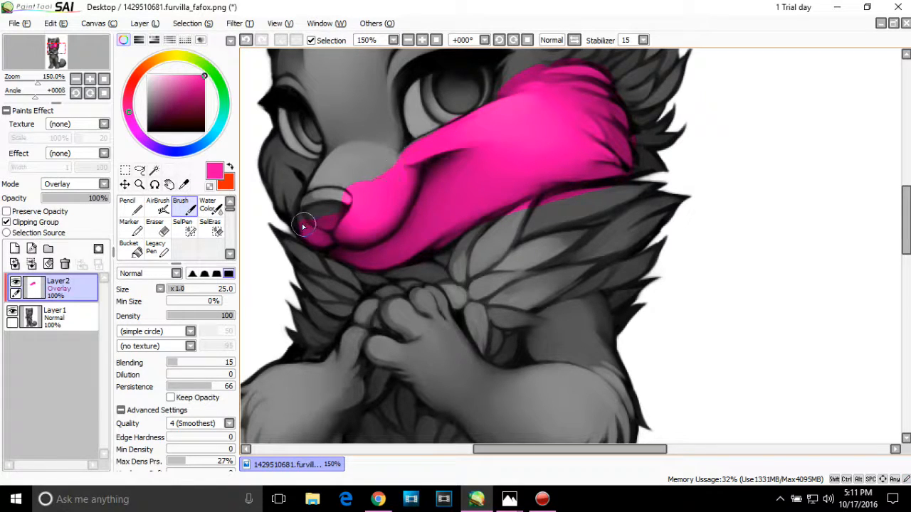
{"action": "mouse_move", "coordinate": [303, 226]}
{"action": "left_mouse_down"}
{"action": "mouse_move", "coordinate": [285, 187]}
{"action": "mouse_move", "coordinate": [279, 208]}
{"action": "mouse_move", "coordinate": [268, 161]}
{"action": "mouse_move", "coordinate": [272, 149]}
{"action": "mouse_move", "coordinate": [302, 173]}
{"action": "mouse_move", "coordinate": [296, 158]}
{"action": "left_mouse_up"}
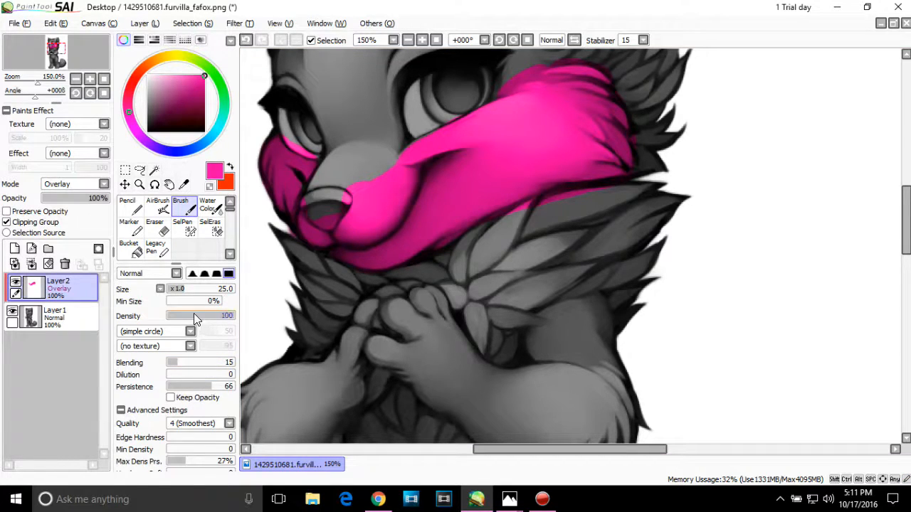
Step: Erase the stray pink from the fox's nose with the Eraser at size 20
{"action": "left_click", "coordinate": [155, 229]}
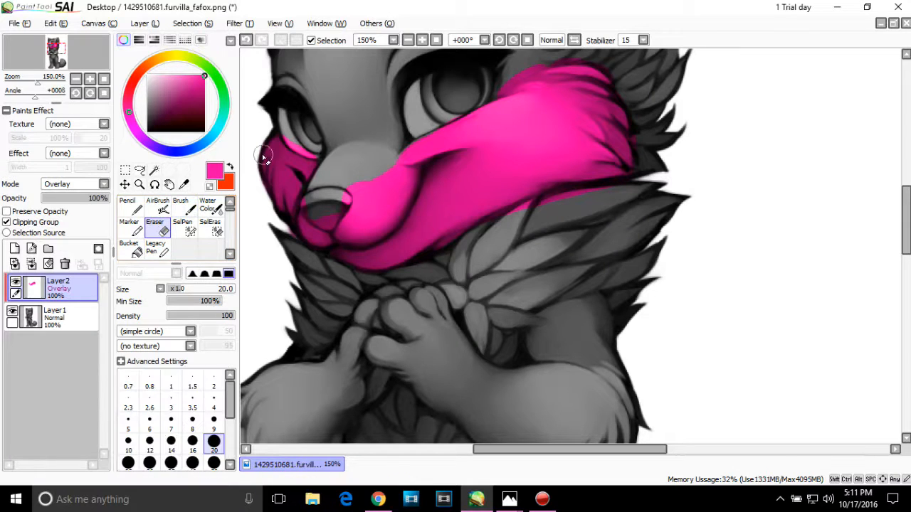
{"action": "left_click", "coordinate": [422, 40]}
{"action": "left_click", "coordinate": [422, 40]}
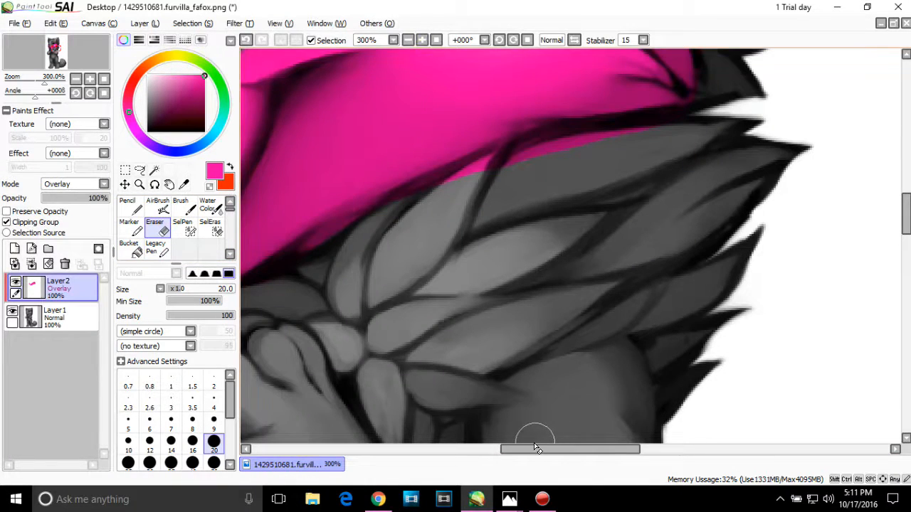
{"action": "left_click_drag", "start_coordinate": [533, 447], "coordinate": [451, 446]}
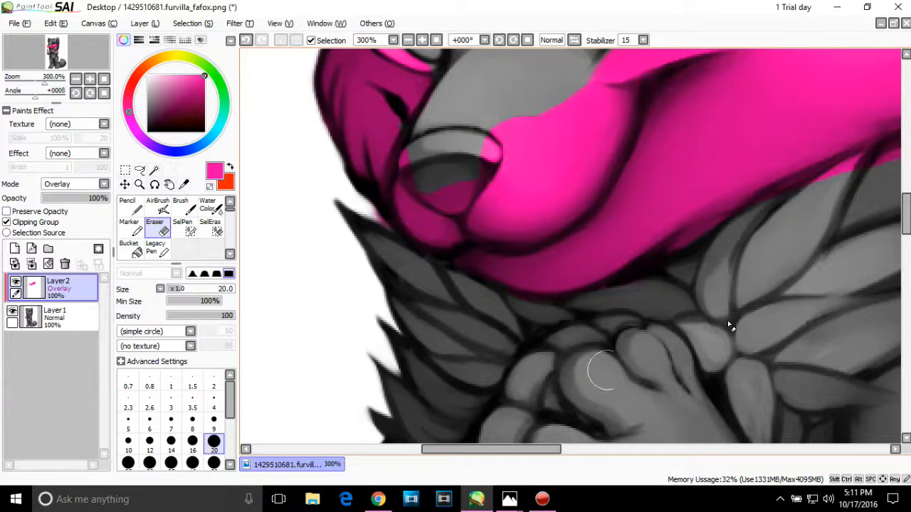
{"action": "scroll", "coordinate": [619, 263], "scroll_direction": "up", "scroll_amount": 5}
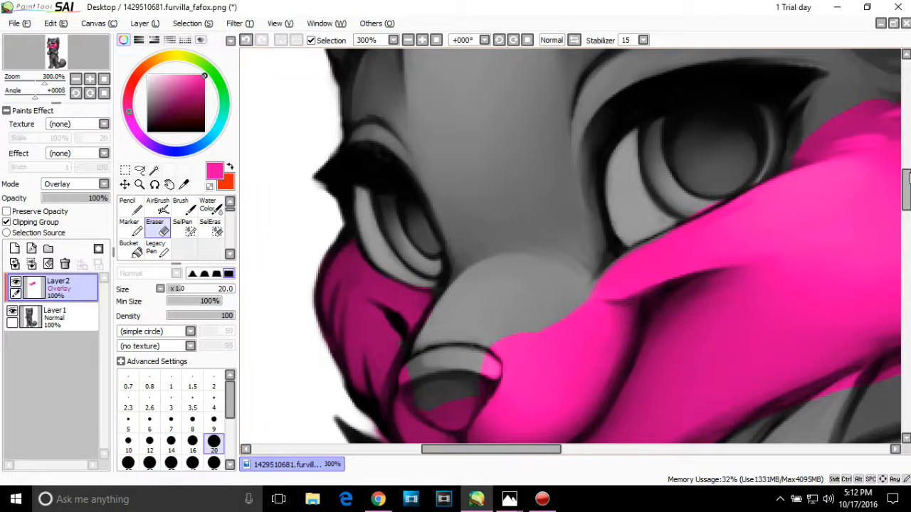
{"action": "left_click_drag", "start_coordinate": [908, 178], "coordinate": [908, 199]}
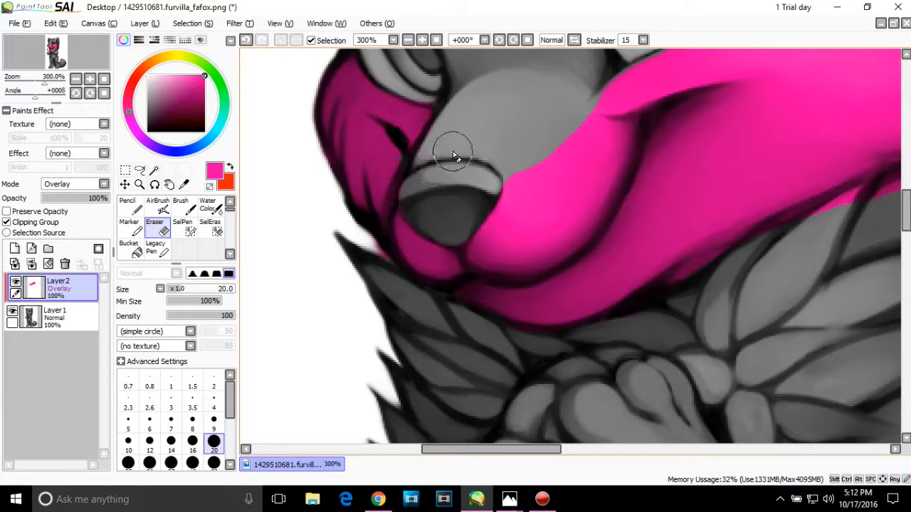
Step: Retouch the pink on the fox's far cheek with the size 25 brush
{"action": "left_click", "coordinate": [186, 207]}
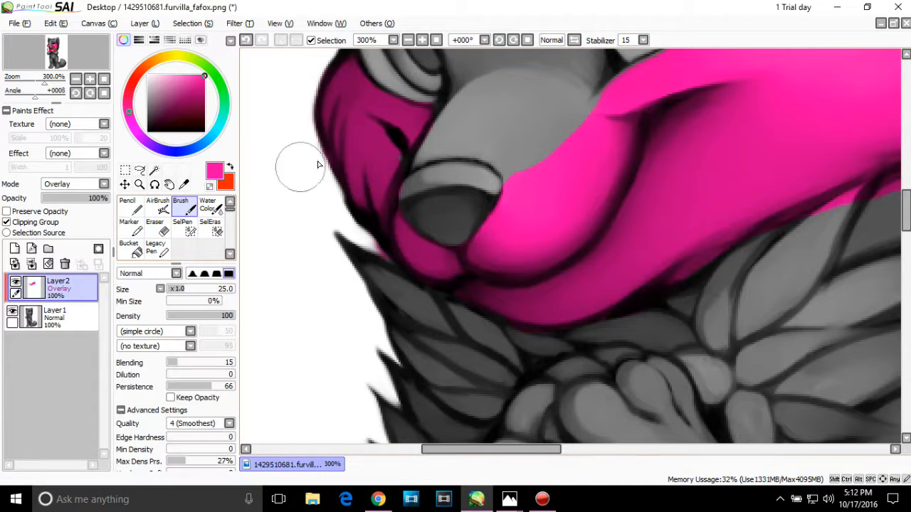
{"action": "left_click_drag", "start_coordinate": [386, 148], "coordinate": [381, 153]}
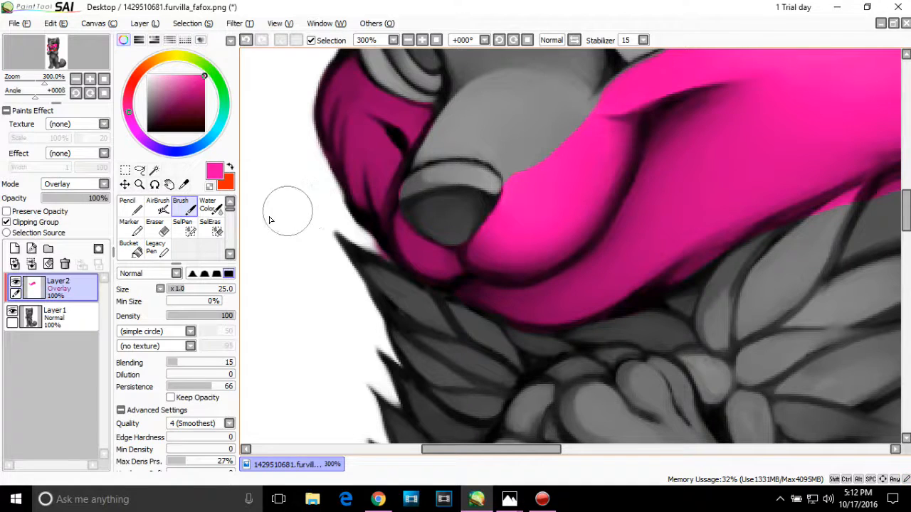
{"action": "left_click", "coordinate": [158, 228]}
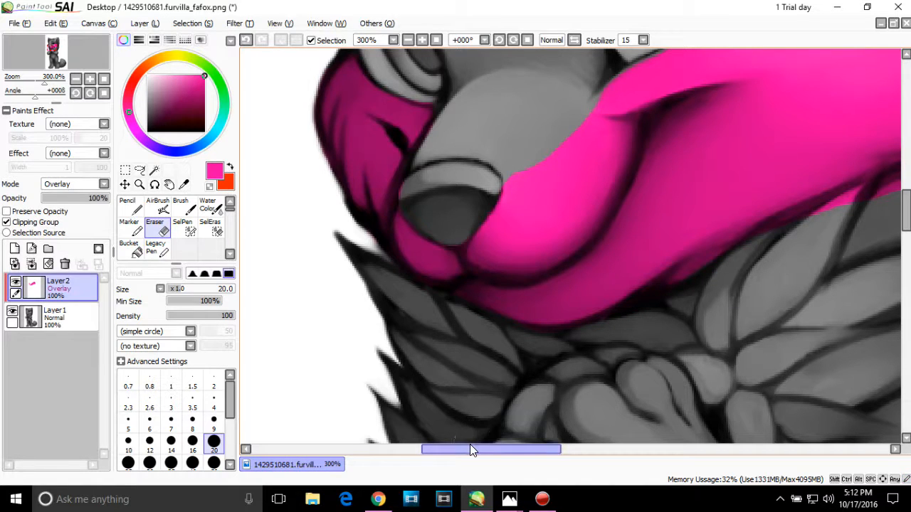
Step: Switch the painting colour to orange-red and paint broadly across the fox's belly with the size 25 Brush
{"action": "left_click_drag", "start_coordinate": [469, 449], "coordinate": [542, 434]}
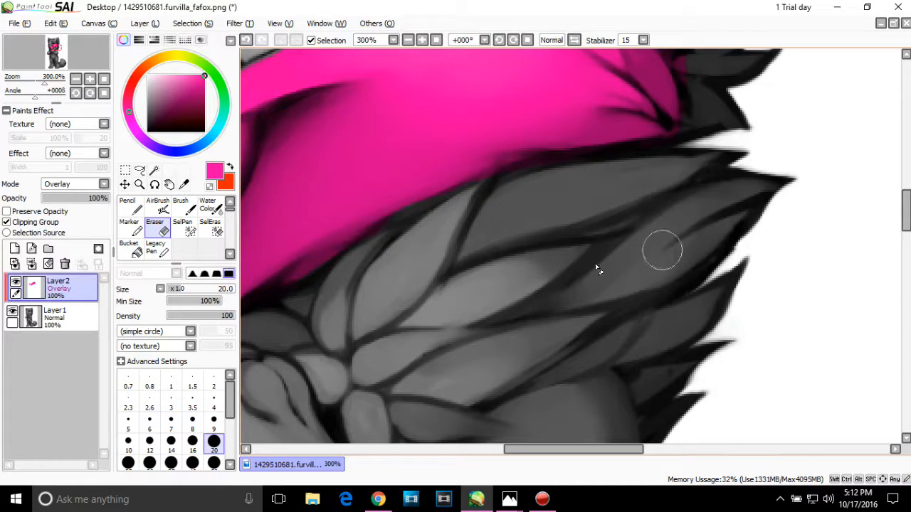
{"action": "left_click", "coordinate": [409, 39]}
{"action": "left_click", "coordinate": [409, 39]}
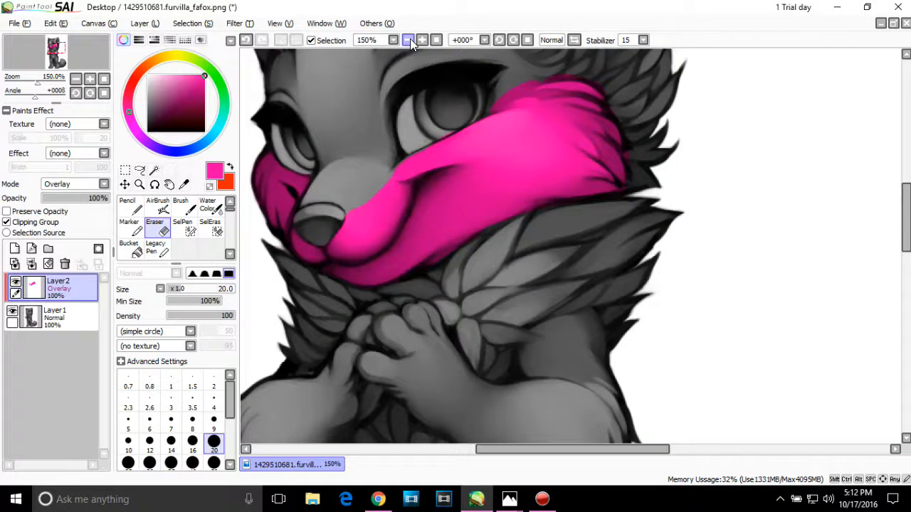
{"action": "left_click", "coordinate": [409, 40]}
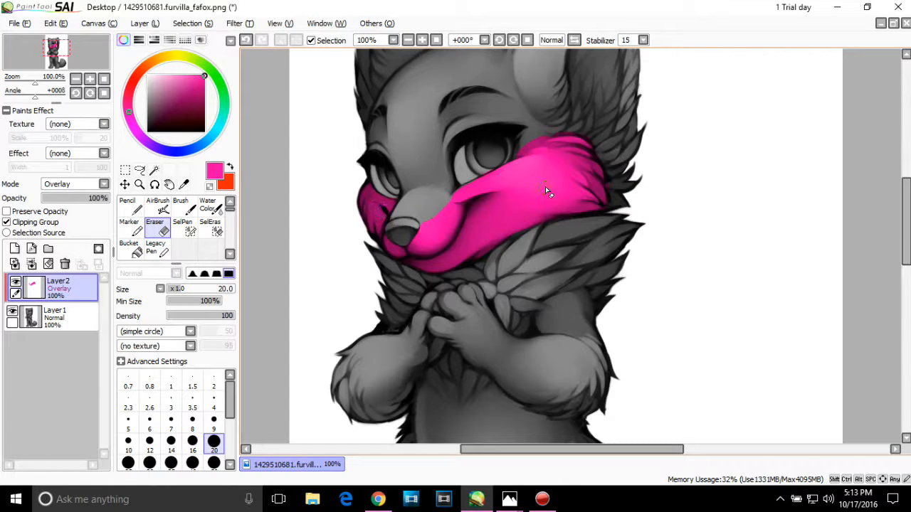
{"action": "mouse_move", "coordinate": [545, 190]}
{"action": "left_mouse_down"}
{"action": "mouse_move", "coordinate": [611, 183]}
{"action": "mouse_move", "coordinate": [656, 206]}
{"action": "left_mouse_up"}
{"action": "scroll", "coordinate": [908, 236], "scroll_direction": "up", "scroll_amount": 2}
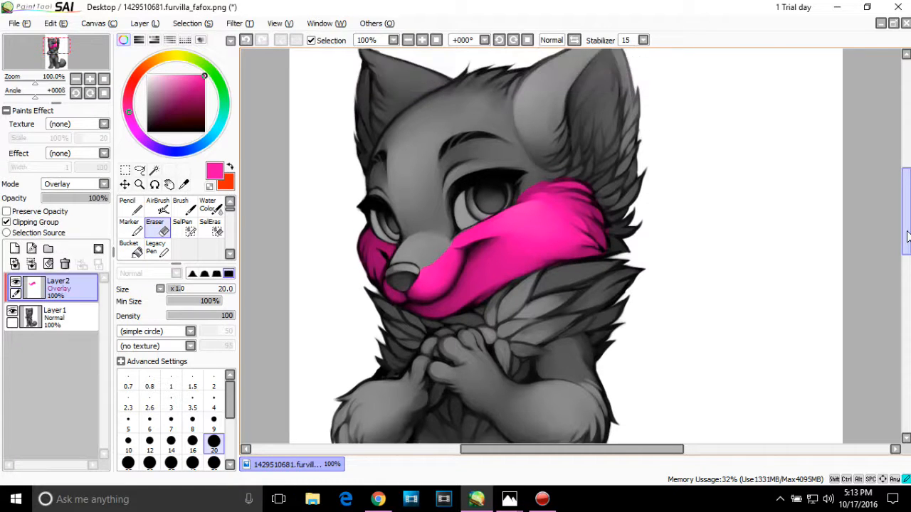
{"action": "left_click_drag", "start_coordinate": [907, 236], "coordinate": [907, 265]}
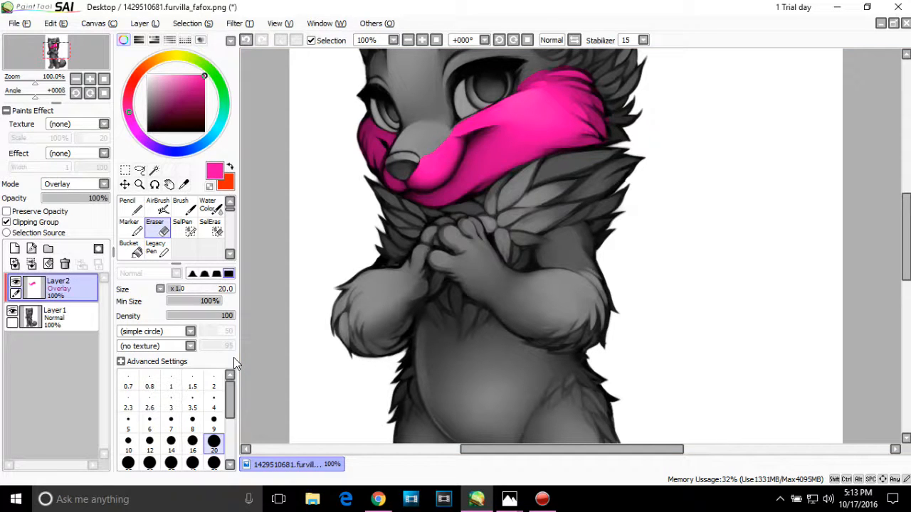
{"action": "left_click", "coordinate": [212, 207]}
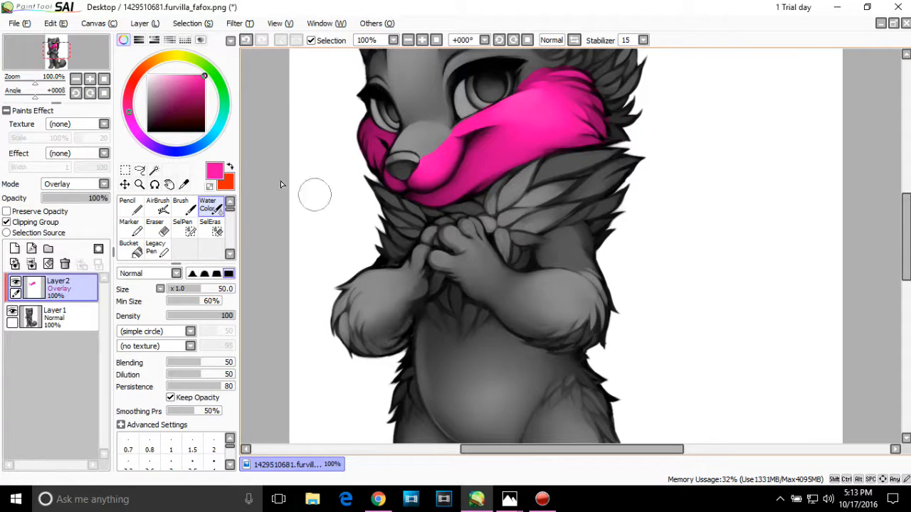
{"action": "left_click", "coordinate": [231, 170]}
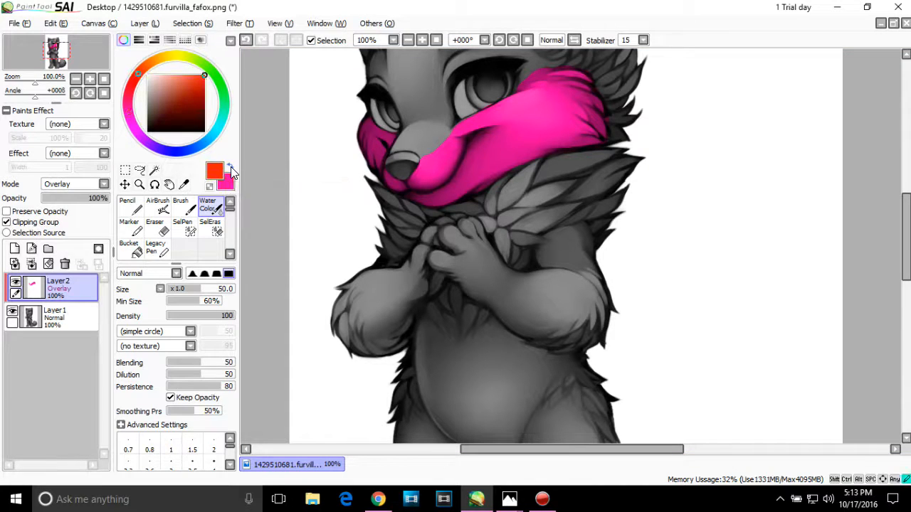
{"action": "left_click", "coordinate": [184, 207]}
{"action": "mouse_move", "coordinate": [490, 363]}
{"action": "left_mouse_down"}
{"action": "mouse_move", "coordinate": [462, 385]}
{"action": "mouse_move", "coordinate": [509, 417]}
{"action": "mouse_move", "coordinate": [519, 348]}
{"action": "left_mouse_up"}
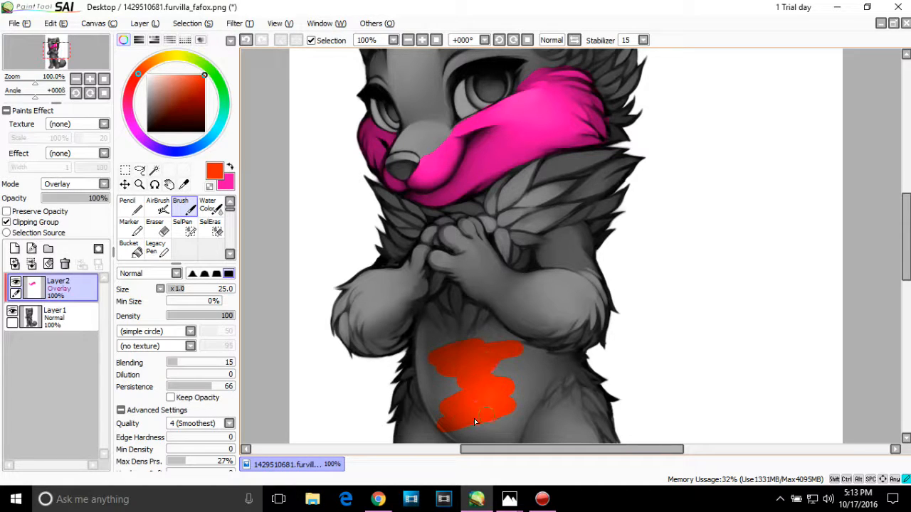
{"action": "mouse_move", "coordinate": [475, 422]}
{"action": "left_mouse_down"}
{"action": "mouse_move", "coordinate": [532, 377]}
{"action": "mouse_move", "coordinate": [462, 399]}
{"action": "mouse_move", "coordinate": [492, 379]}
{"action": "mouse_move", "coordinate": [487, 363]}
{"action": "mouse_move", "coordinate": [466, 358]}
{"action": "mouse_move", "coordinate": [407, 381]}
{"action": "mouse_move", "coordinate": [478, 391]}
{"action": "mouse_move", "coordinate": [459, 438]}
{"action": "mouse_move", "coordinate": [470, 440]}
{"action": "mouse_move", "coordinate": [412, 423]}
{"action": "mouse_move", "coordinate": [478, 382]}
{"action": "mouse_move", "coordinate": [507, 379]}
{"action": "mouse_move", "coordinate": [473, 396]}
{"action": "mouse_move", "coordinate": [545, 363]}
{"action": "left_mouse_up"}
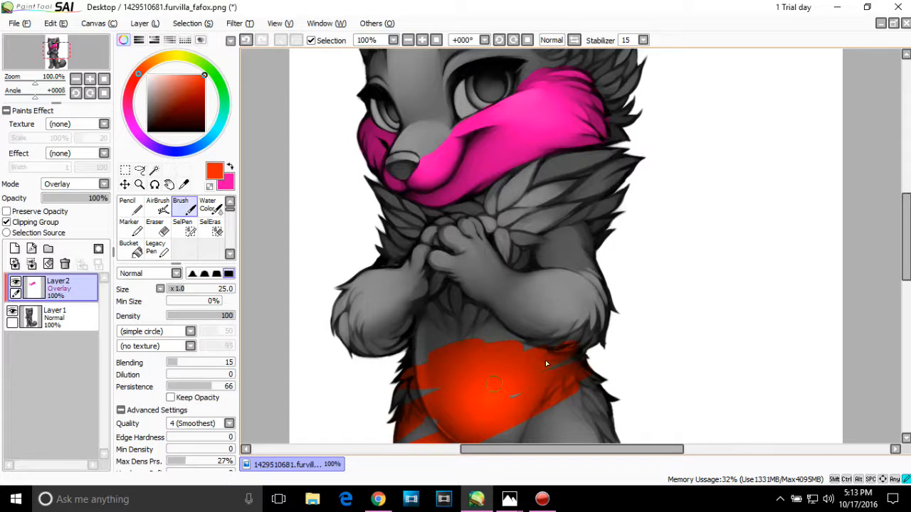
{"action": "mouse_move", "coordinate": [501, 403]}
{"action": "left_mouse_down"}
{"action": "mouse_move", "coordinate": [501, 346]}
{"action": "mouse_move", "coordinate": [384, 391]}
{"action": "mouse_move", "coordinate": [607, 343]}
{"action": "mouse_move", "coordinate": [554, 407]}
{"action": "left_mouse_up"}
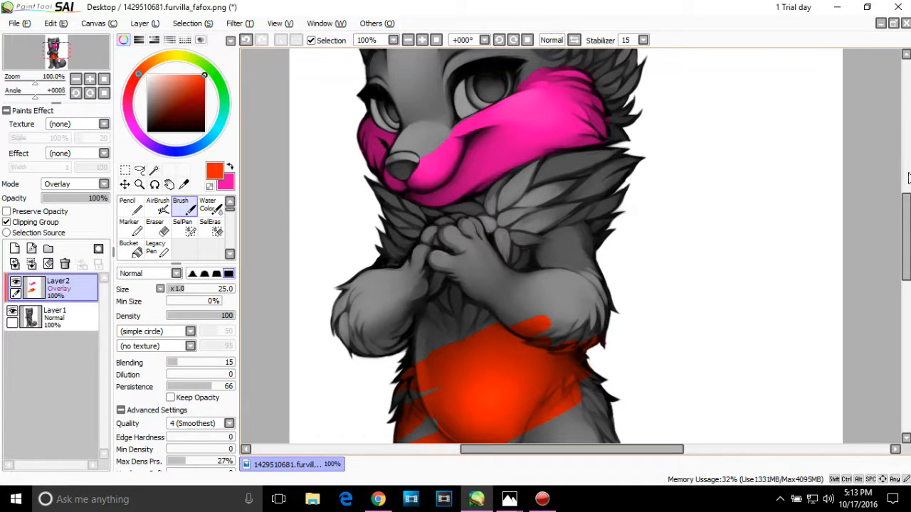
Step: Extend the orange-red over the belly edges and upper thighs with the Water Color tool at size 50
{"action": "left_click_drag", "start_coordinate": [904, 215], "coordinate": [904, 238]}
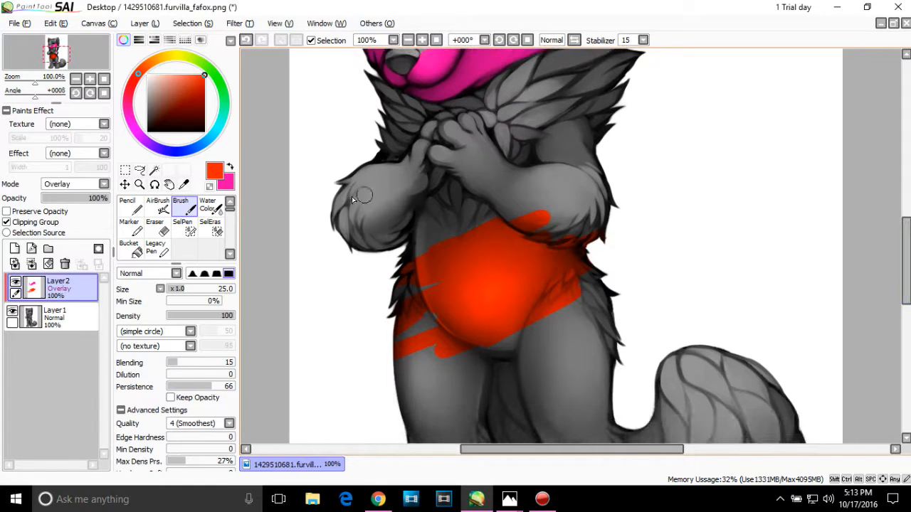
{"action": "left_click", "coordinate": [209, 205]}
{"action": "mouse_move", "coordinate": [481, 269]}
{"action": "left_mouse_down"}
{"action": "mouse_move", "coordinate": [494, 303]}
{"action": "mouse_move", "coordinate": [479, 328]}
{"action": "mouse_move", "coordinate": [509, 254]}
{"action": "mouse_move", "coordinate": [487, 226]}
{"action": "mouse_move", "coordinate": [445, 277]}
{"action": "mouse_move", "coordinate": [477, 300]}
{"action": "left_mouse_up"}
{"action": "left_click_drag", "start_coordinate": [534, 306], "coordinate": [496, 314]}
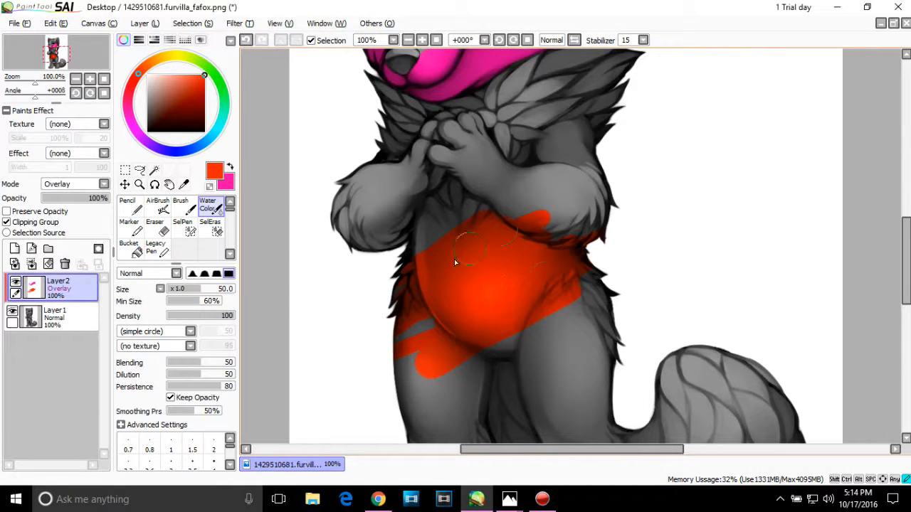
{"action": "mouse_move", "coordinate": [454, 262]}
{"action": "left_mouse_down"}
{"action": "mouse_move", "coordinate": [495, 349]}
{"action": "mouse_move", "coordinate": [531, 322]}
{"action": "left_mouse_up"}
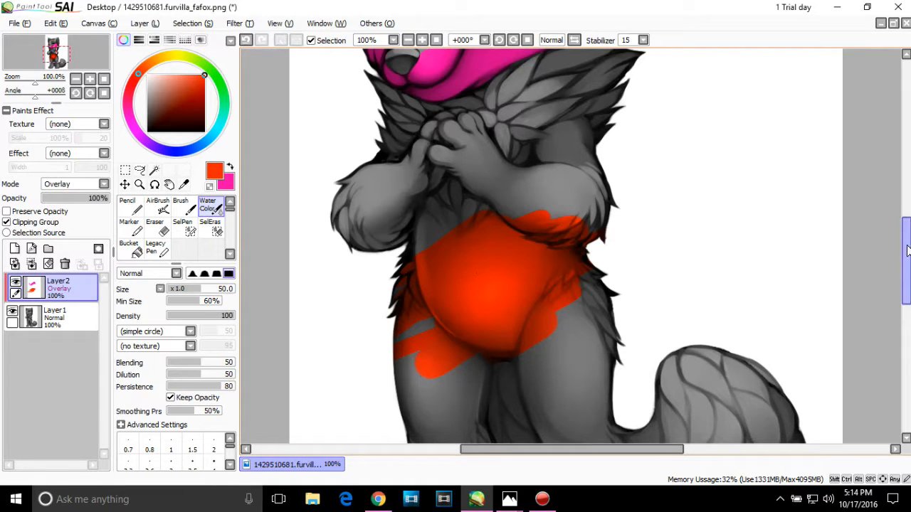
{"action": "scroll", "coordinate": [699, 202], "scroll_direction": "up", "scroll_amount": 5}
{"action": "mouse_move", "coordinate": [573, 217]}
{"action": "left_mouse_down"}
{"action": "mouse_move", "coordinate": [545, 254]}
{"action": "mouse_move", "coordinate": [498, 277]}
{"action": "mouse_move", "coordinate": [535, 257]}
{"action": "mouse_move", "coordinate": [501, 254]}
{"action": "mouse_move", "coordinate": [430, 276]}
{"action": "mouse_move", "coordinate": [406, 312]}
{"action": "mouse_move", "coordinate": [569, 206]}
{"action": "mouse_move", "coordinate": [494, 268]}
{"action": "mouse_move", "coordinate": [508, 234]}
{"action": "mouse_move", "coordinate": [412, 320]}
{"action": "mouse_move", "coordinate": [446, 315]}
{"action": "mouse_move", "coordinate": [420, 332]}
{"action": "left_mouse_up"}
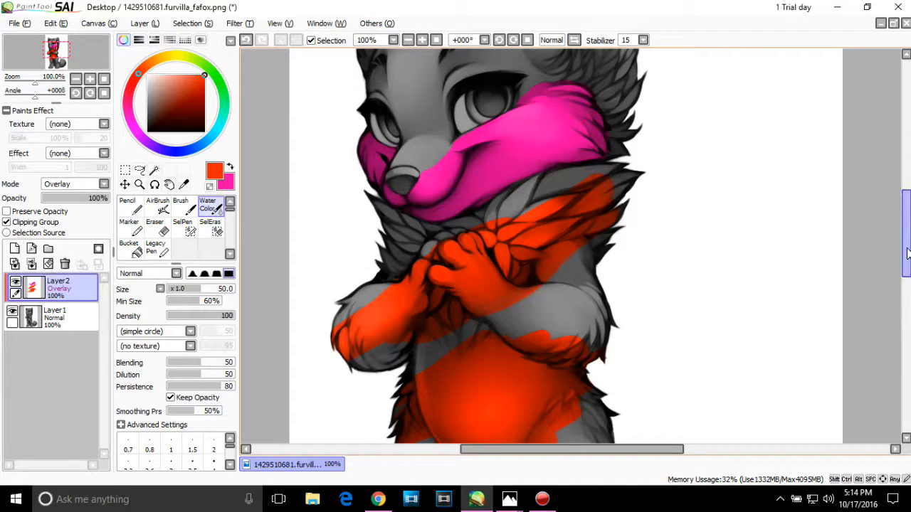
{"action": "left_click_drag", "start_coordinate": [905, 255], "coordinate": [904, 227]}
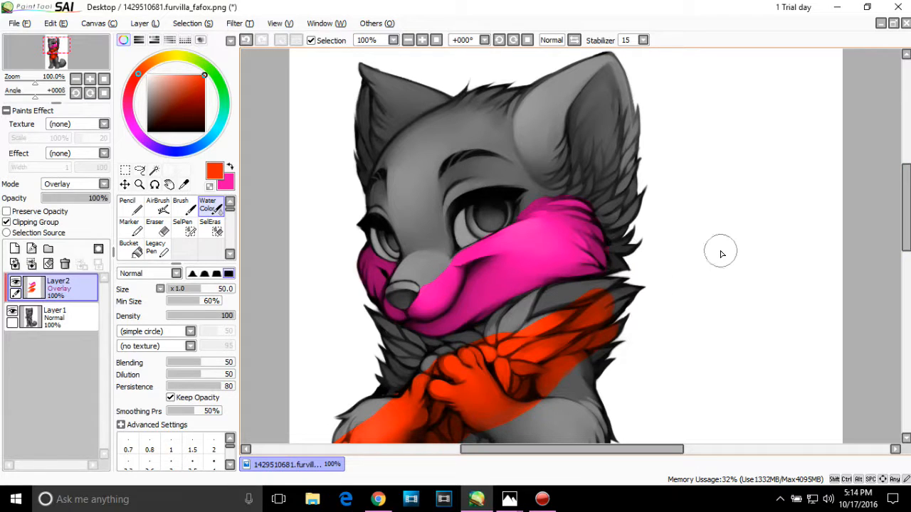
{"action": "key", "text": "ctrl+z"}
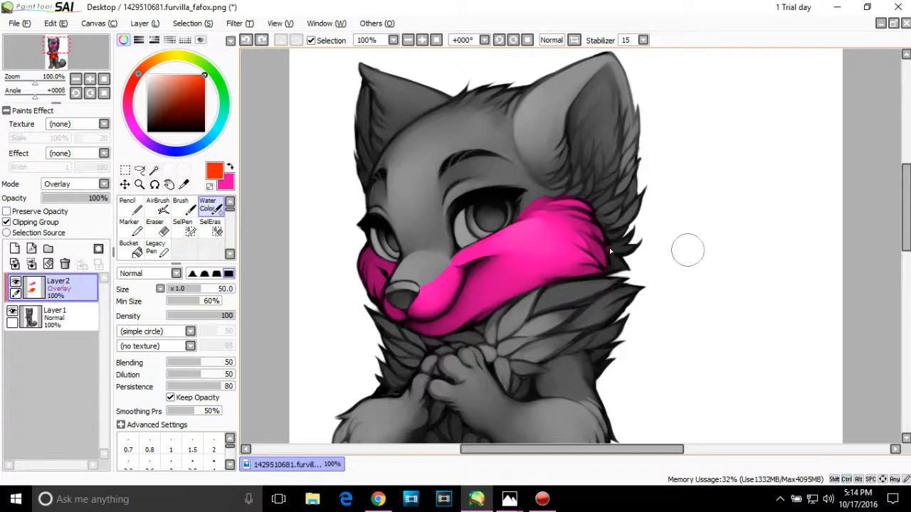
Step: Paint orange-red down the middle of the forehead and over the top of the snout with the size 25 Brush
{"action": "left_click", "coordinate": [186, 214]}
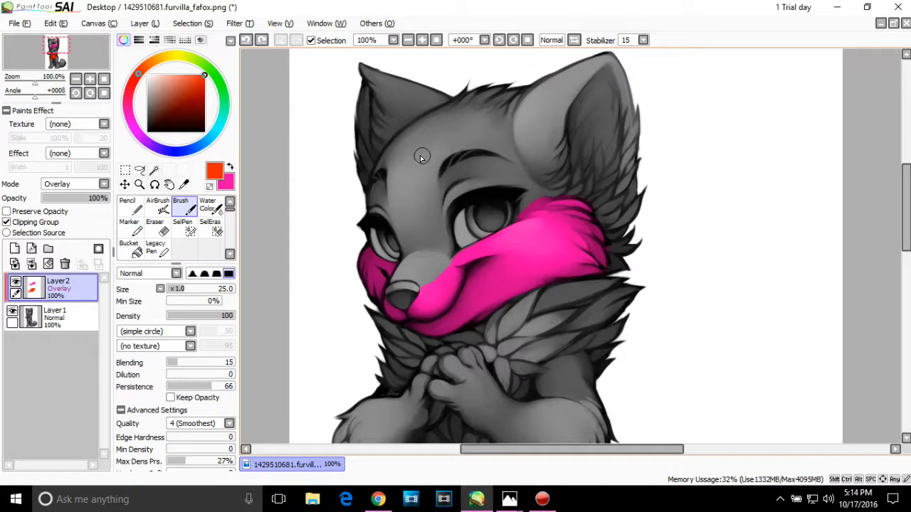
{"action": "left_click_drag", "start_coordinate": [422, 156], "coordinate": [420, 185]}
{"action": "left_click_drag", "start_coordinate": [412, 222], "coordinate": [402, 190]}
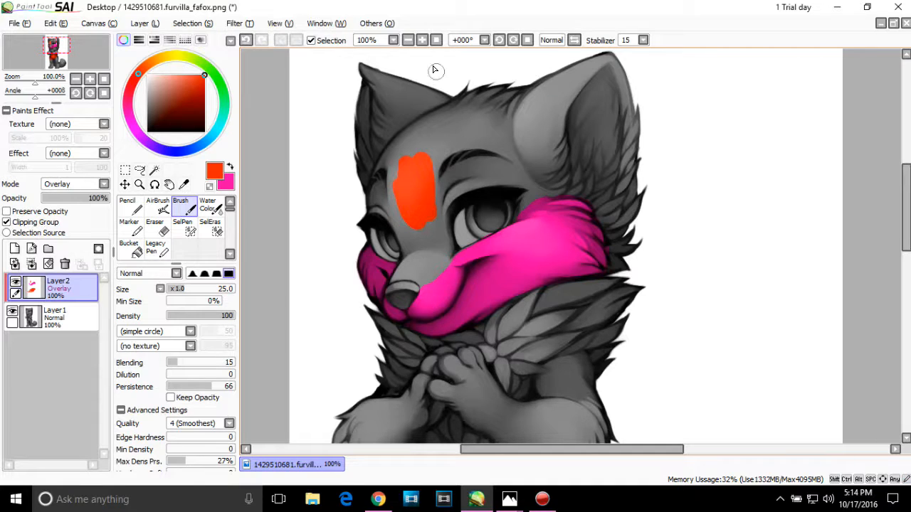
{"action": "scroll", "coordinate": [427, 54], "scroll_direction": "up", "scroll_amount": 2}
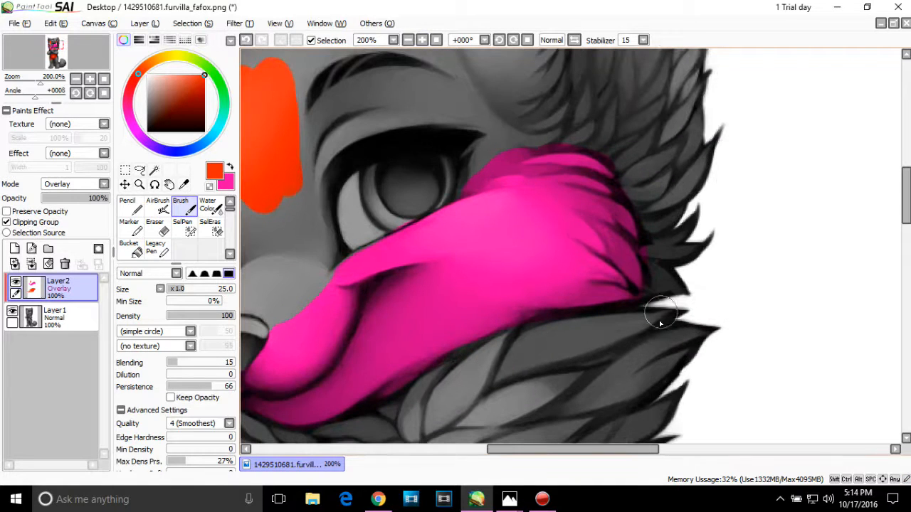
{"action": "left_click_drag", "start_coordinate": [521, 453], "coordinate": [464, 450]}
{"action": "mouse_move", "coordinate": [470, 198]}
{"action": "left_mouse_down"}
{"action": "mouse_move", "coordinate": [451, 197]}
{"action": "mouse_move", "coordinate": [470, 255]}
{"action": "left_mouse_up"}
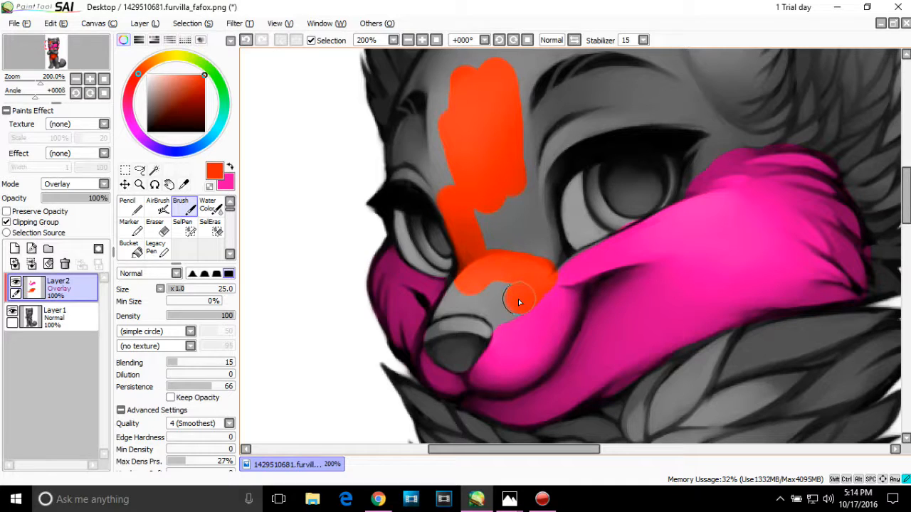
{"action": "left_click_drag", "start_coordinate": [502, 312], "coordinate": [529, 318]}
{"action": "mouse_move", "coordinate": [500, 307]}
{"action": "left_mouse_down"}
{"action": "mouse_move", "coordinate": [502, 283]}
{"action": "mouse_move", "coordinate": [475, 289]}
{"action": "left_mouse_up"}
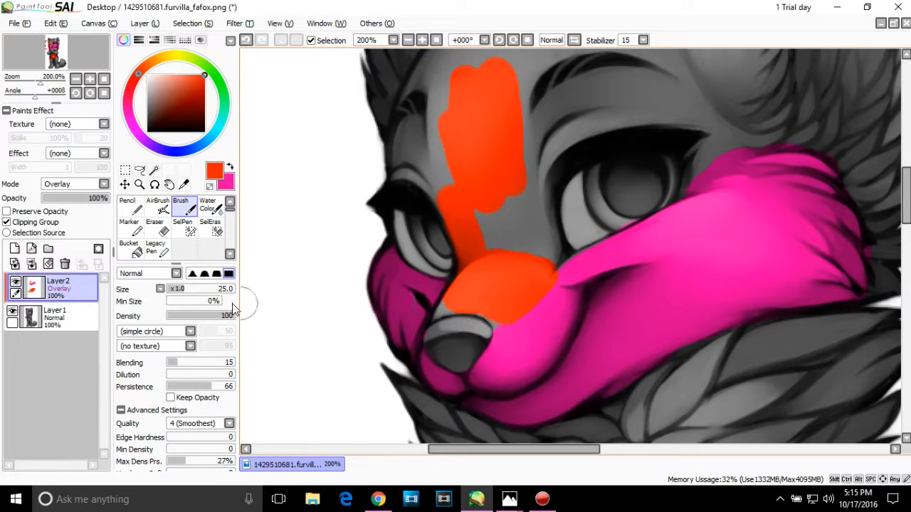
Step: Set the brush size to 13 and fill orange-red along the nose edge, the nose bridge and around the larger eye
{"action": "left_click", "coordinate": [178, 292]}
{"action": "left_click_drag", "start_coordinate": [179, 292], "coordinate": [175, 292]}
{"action": "left_click_drag", "start_coordinate": [434, 313], "coordinate": [486, 294]}
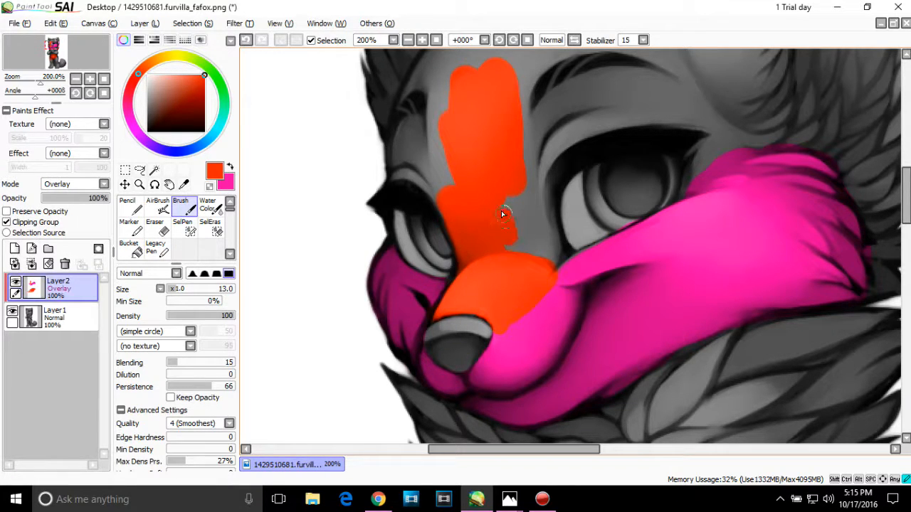
{"action": "mouse_move", "coordinate": [502, 238]}
{"action": "left_mouse_down"}
{"action": "mouse_move", "coordinate": [516, 202]}
{"action": "mouse_move", "coordinate": [526, 264]}
{"action": "left_mouse_up"}
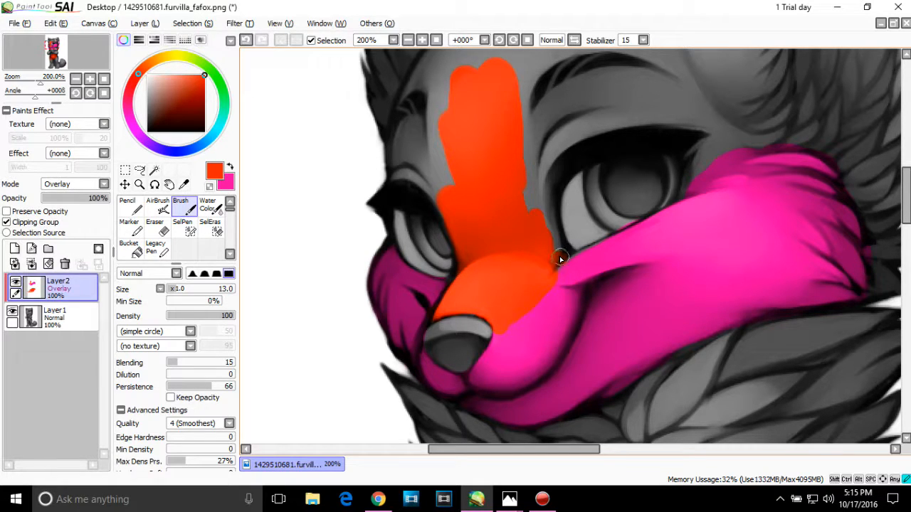
{"action": "mouse_move", "coordinate": [552, 235]}
{"action": "left_mouse_down"}
{"action": "mouse_move", "coordinate": [548, 196]}
{"action": "mouse_move", "coordinate": [532, 209]}
{"action": "mouse_move", "coordinate": [550, 183]}
{"action": "mouse_move", "coordinate": [550, 154]}
{"action": "mouse_move", "coordinate": [615, 119]}
{"action": "mouse_move", "coordinate": [600, 105]}
{"action": "mouse_move", "coordinate": [534, 150]}
{"action": "left_mouse_up"}
Step: Set the brush size to 59 and paint orange-red over the brows, the whole forehead and the front of the larger ear
{"action": "left_click", "coordinate": [208, 288]}
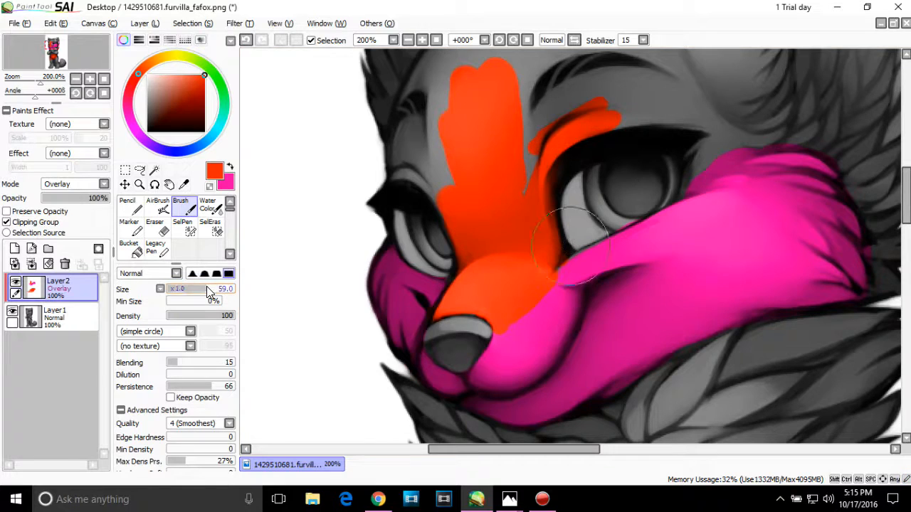
{"action": "mouse_move", "coordinate": [578, 110]}
{"action": "left_mouse_down"}
{"action": "mouse_move", "coordinate": [609, 101]}
{"action": "mouse_move", "coordinate": [524, 124]}
{"action": "mouse_move", "coordinate": [599, 57]}
{"action": "mouse_move", "coordinate": [625, 56]}
{"action": "mouse_move", "coordinate": [652, 91]}
{"action": "mouse_move", "coordinate": [615, 74]}
{"action": "left_mouse_up"}
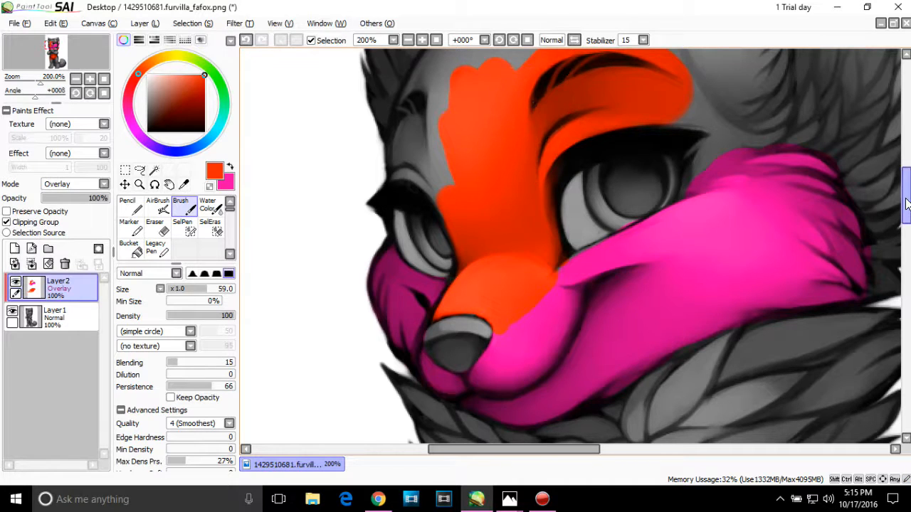
{"action": "scroll", "coordinate": [569, 245], "scroll_direction": "up", "scroll_amount": 3}
{"action": "mouse_move", "coordinate": [567, 188]}
{"action": "left_mouse_down"}
{"action": "mouse_move", "coordinate": [655, 137]}
{"action": "mouse_move", "coordinate": [571, 160]}
{"action": "mouse_move", "coordinate": [491, 230]}
{"action": "mouse_move", "coordinate": [538, 173]}
{"action": "mouse_move", "coordinate": [660, 117]}
{"action": "mouse_move", "coordinate": [602, 114]}
{"action": "mouse_move", "coordinate": [493, 169]}
{"action": "mouse_move", "coordinate": [443, 232]}
{"action": "mouse_move", "coordinate": [421, 299]}
{"action": "mouse_move", "coordinate": [464, 330]}
{"action": "mouse_move", "coordinate": [518, 291]}
{"action": "mouse_move", "coordinate": [596, 257]}
{"action": "mouse_move", "coordinate": [691, 244]}
{"action": "mouse_move", "coordinate": [757, 249]}
{"action": "mouse_move", "coordinate": [750, 191]}
{"action": "mouse_move", "coordinate": [714, 208]}
{"action": "mouse_move", "coordinate": [666, 185]}
{"action": "mouse_move", "coordinate": [717, 132]}
{"action": "mouse_move", "coordinate": [686, 106]}
{"action": "mouse_move", "coordinate": [727, 93]}
{"action": "mouse_move", "coordinate": [775, 55]}
{"action": "mouse_move", "coordinate": [752, 138]}
{"action": "left_mouse_up"}
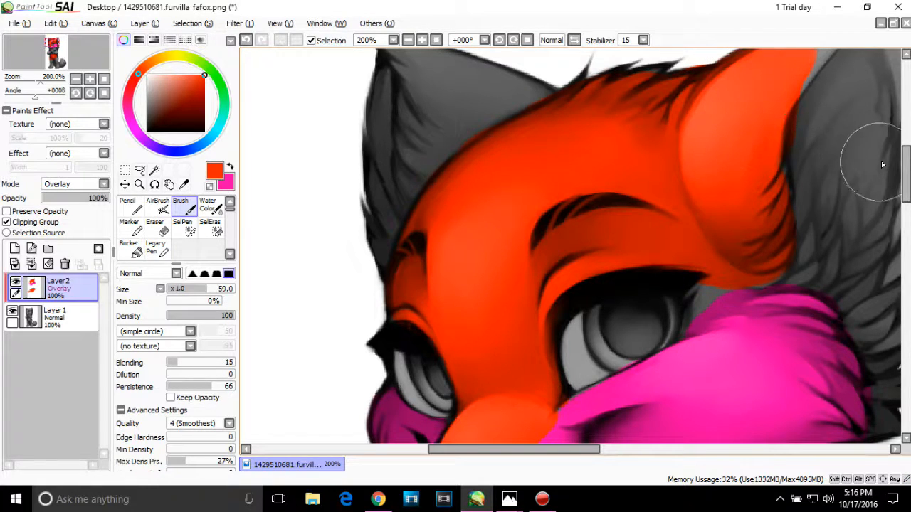
Step: Fill orange-red beside the larger eye's outer corner and erase the spill from the eye with the size 20 Eraser
{"action": "left_click_drag", "start_coordinate": [907, 178], "coordinate": [908, 199]}
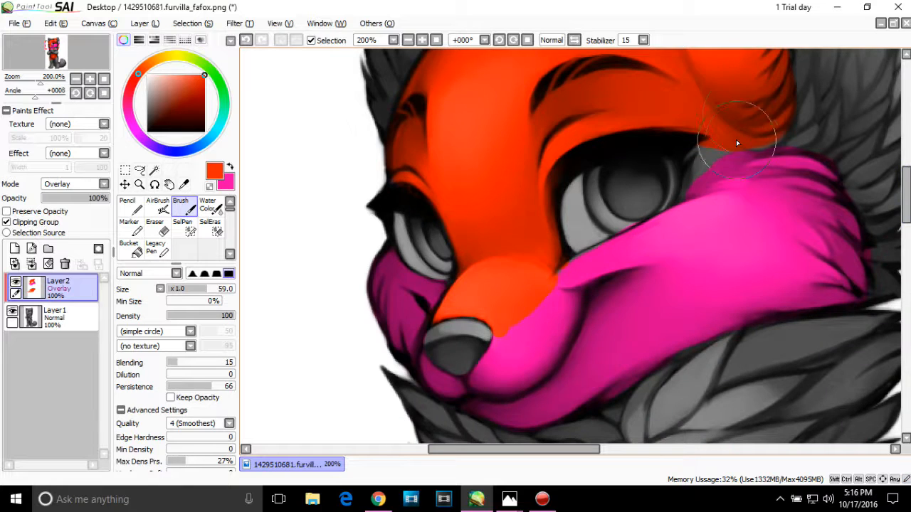
{"action": "mouse_move", "coordinate": [751, 113]}
{"action": "left_mouse_down"}
{"action": "mouse_move", "coordinate": [703, 123]}
{"action": "mouse_move", "coordinate": [659, 163]}
{"action": "left_mouse_up"}
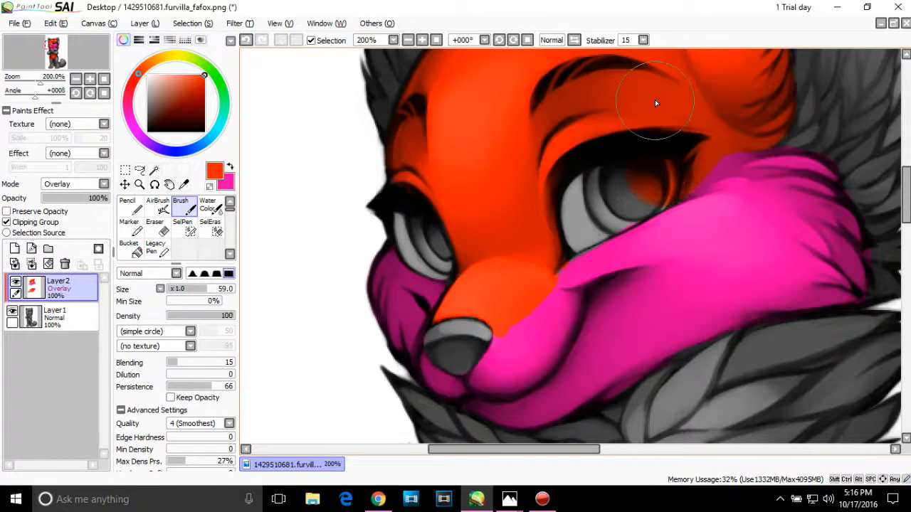
{"action": "left_click", "coordinate": [157, 228]}
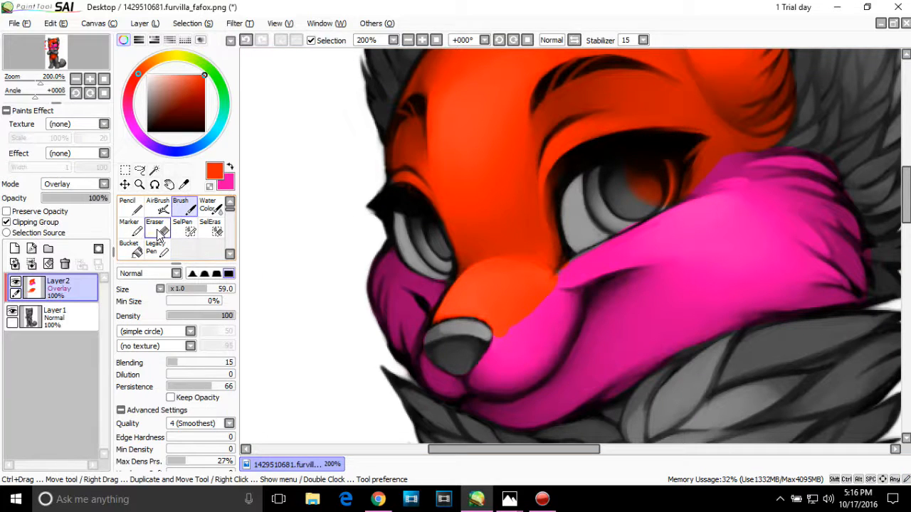
{"action": "mouse_move", "coordinate": [624, 166]}
{"action": "left_mouse_down"}
{"action": "mouse_move", "coordinate": [646, 174]}
{"action": "mouse_move", "coordinate": [638, 178]}
{"action": "mouse_move", "coordinate": [648, 192]}
{"action": "mouse_move", "coordinate": [667, 191]}
{"action": "mouse_move", "coordinate": [667, 178]}
{"action": "mouse_move", "coordinate": [649, 176]}
{"action": "mouse_move", "coordinate": [645, 197]}
{"action": "mouse_move", "coordinate": [617, 205]}
{"action": "left_mouse_up"}
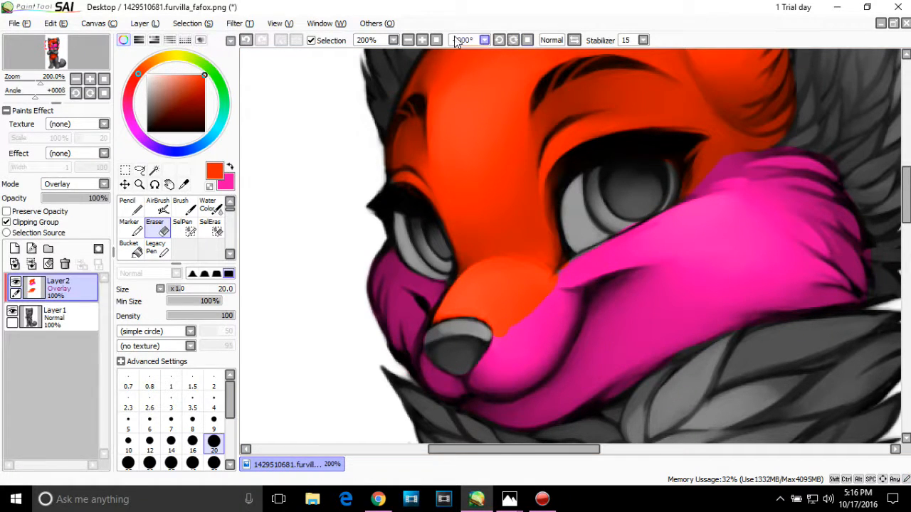
Step: Review the file type filters offered for saving the canvas under another format, and leave without saving
{"action": "left_click", "coordinate": [408, 40]}
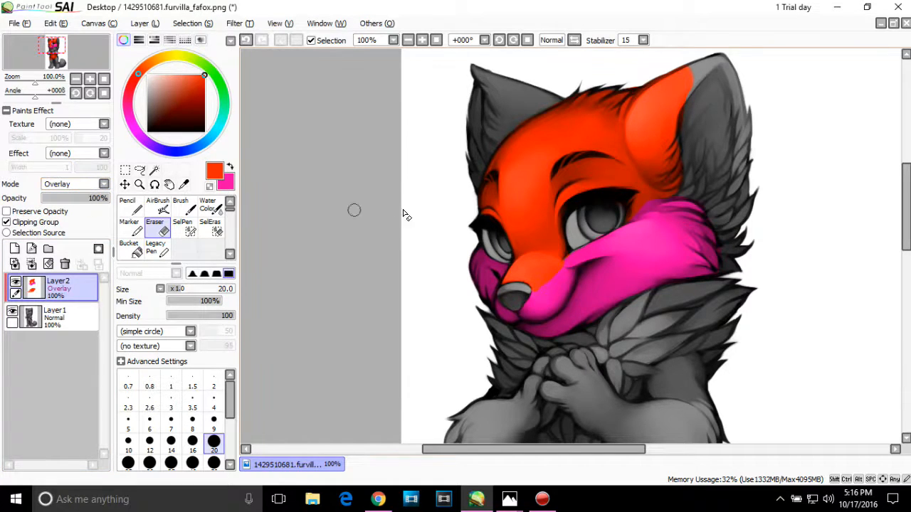
{"action": "left_click", "coordinate": [19, 24]}
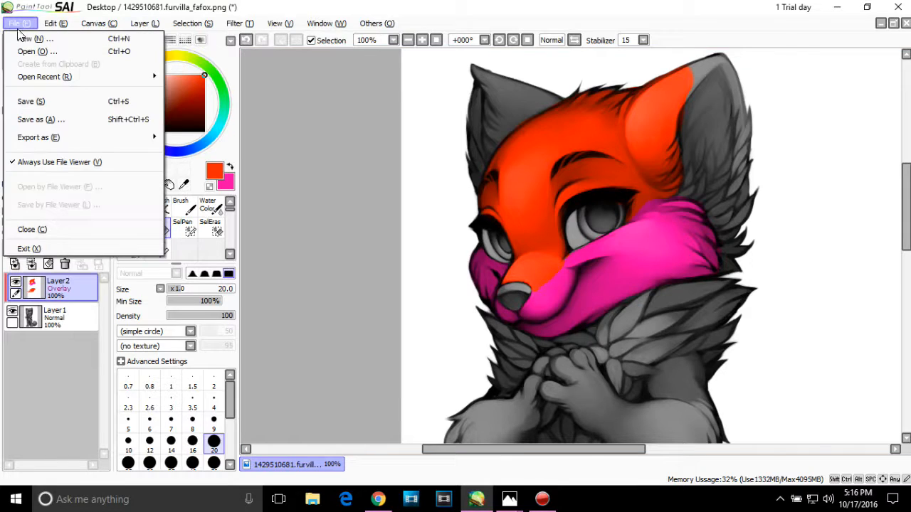
{"action": "left_click", "coordinate": [45, 119]}
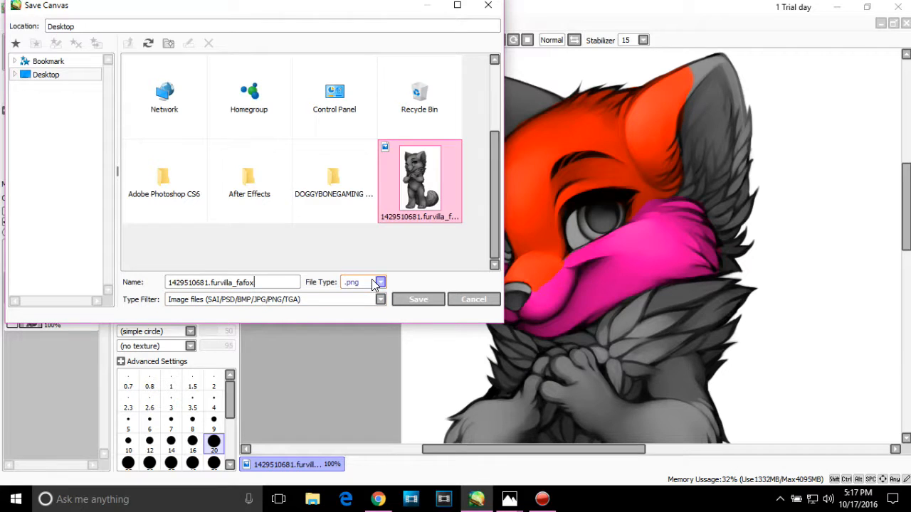
{"action": "left_click", "coordinate": [377, 300]}
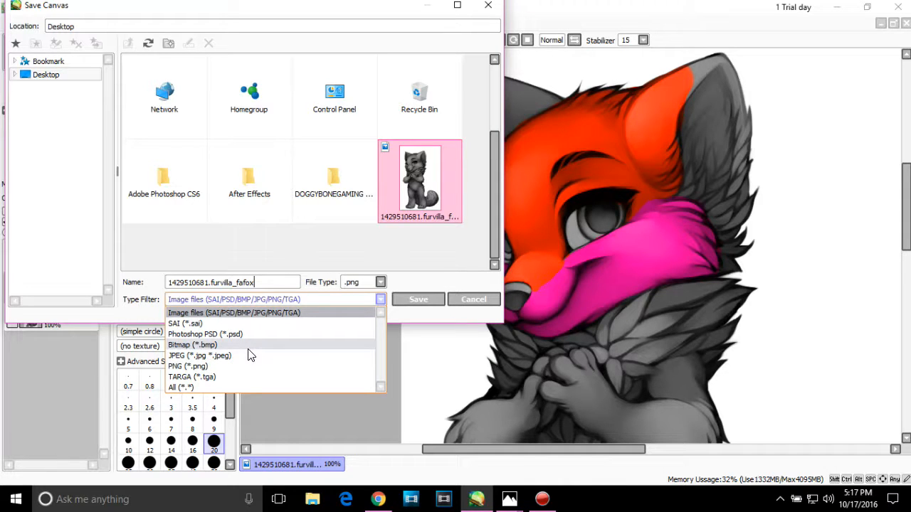
{"action": "left_click", "coordinate": [490, 7]}
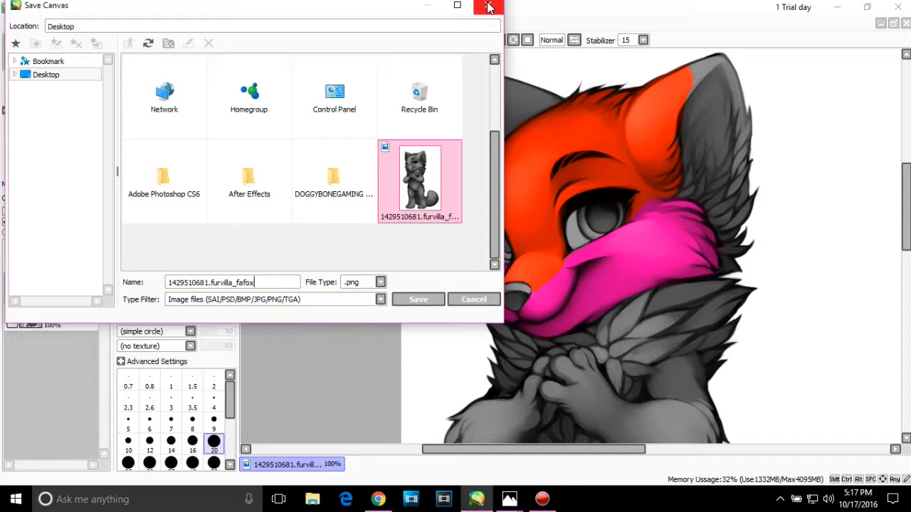
{"action": "left_click", "coordinate": [490, 8]}
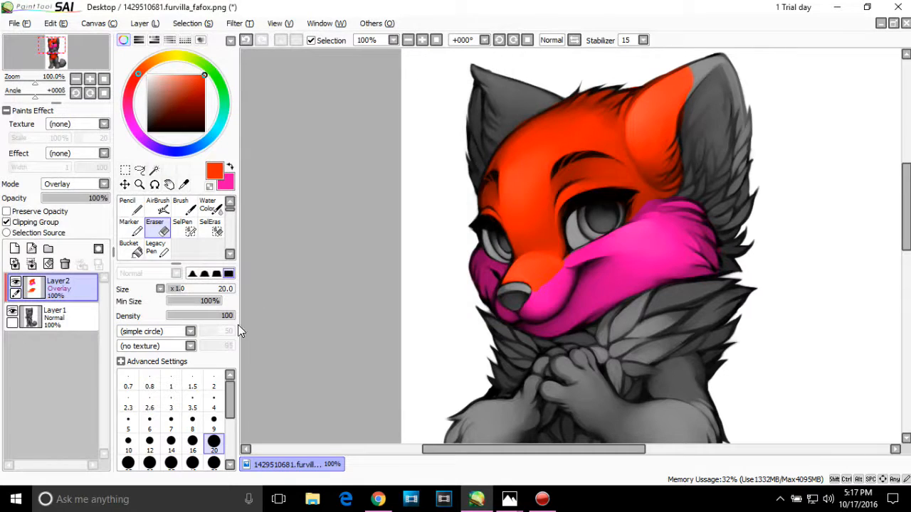
Step: Add a new layer beneath Layer1 and fill it with solid purple using the Bucket as the background
{"action": "left_click", "coordinate": [14, 250]}
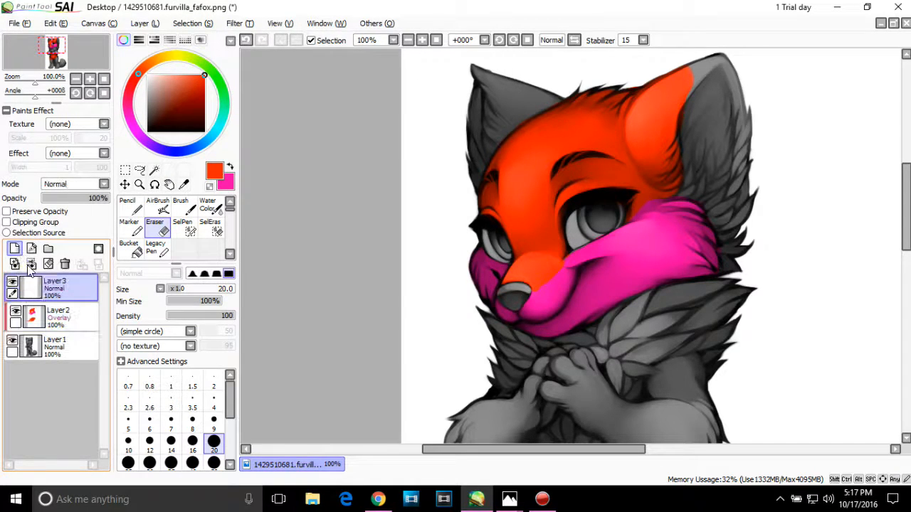
{"action": "left_click_drag", "start_coordinate": [43, 285], "coordinate": [44, 359]}
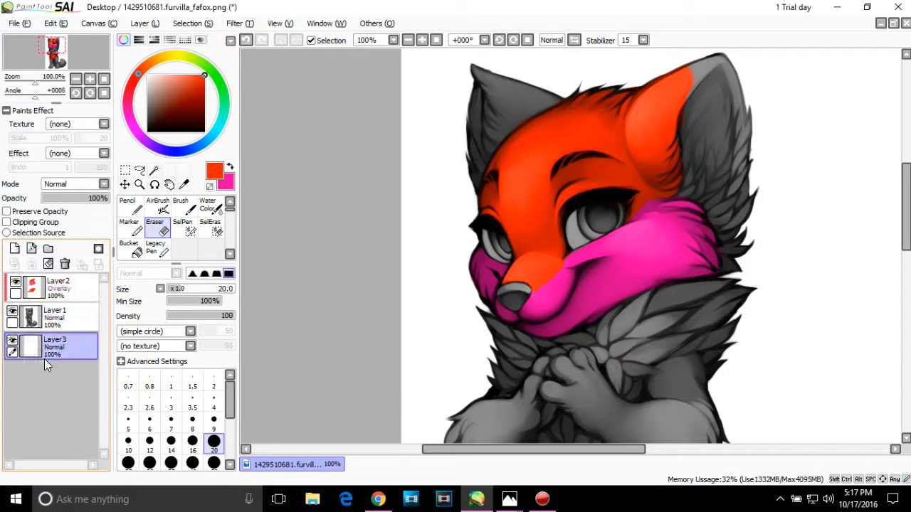
{"action": "left_click", "coordinate": [131, 249]}
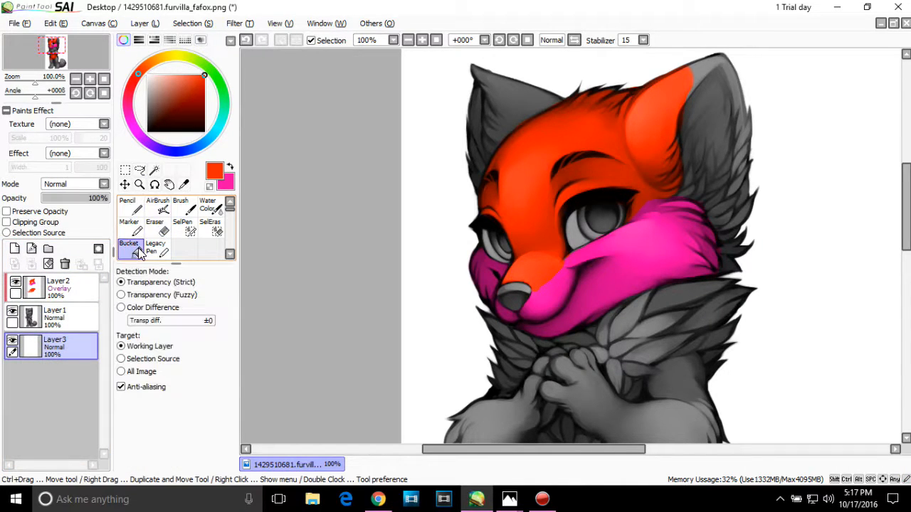
{"action": "left_click", "coordinate": [146, 141]}
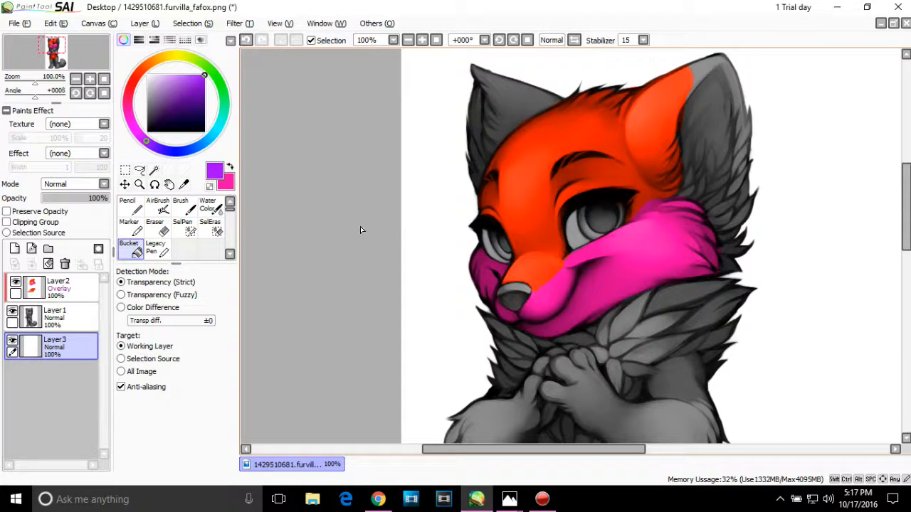
{"action": "left_click", "coordinate": [439, 305]}
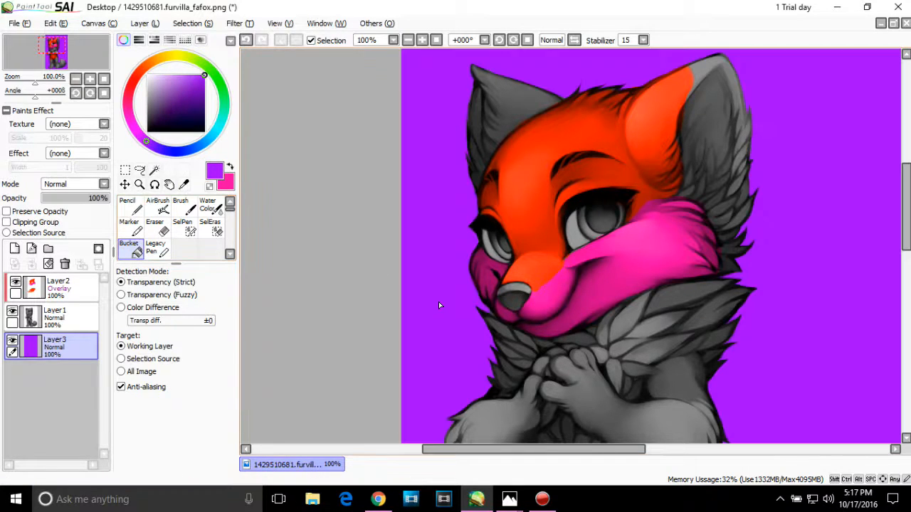
{"action": "scroll", "coordinate": [569, 246], "scroll_direction": "down", "scroll_amount": 5}
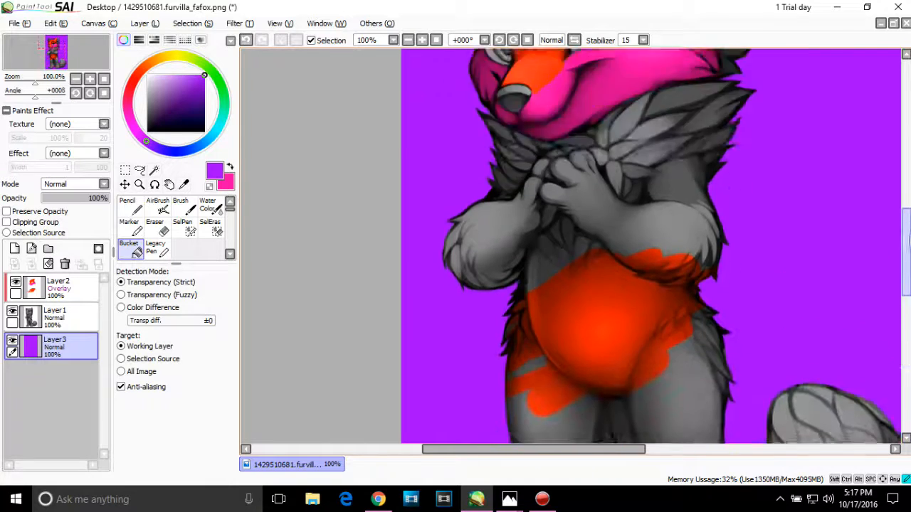
{"action": "scroll", "coordinate": [569, 245], "scroll_direction": "up", "scroll_amount": 5}
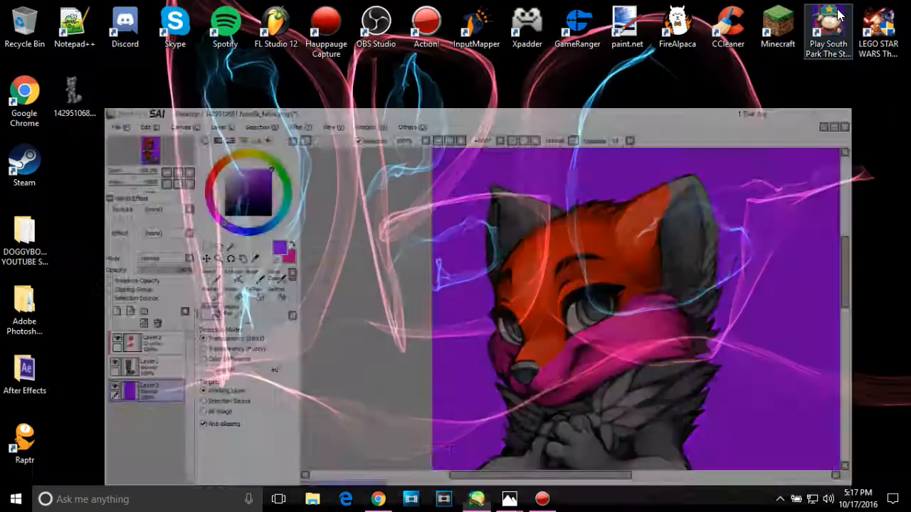
Step: Minimize the painting program and switch to Photos to view the finished fursona example FursonaFullBody2.jpg
{"action": "left_click", "coordinate": [837, 7]}
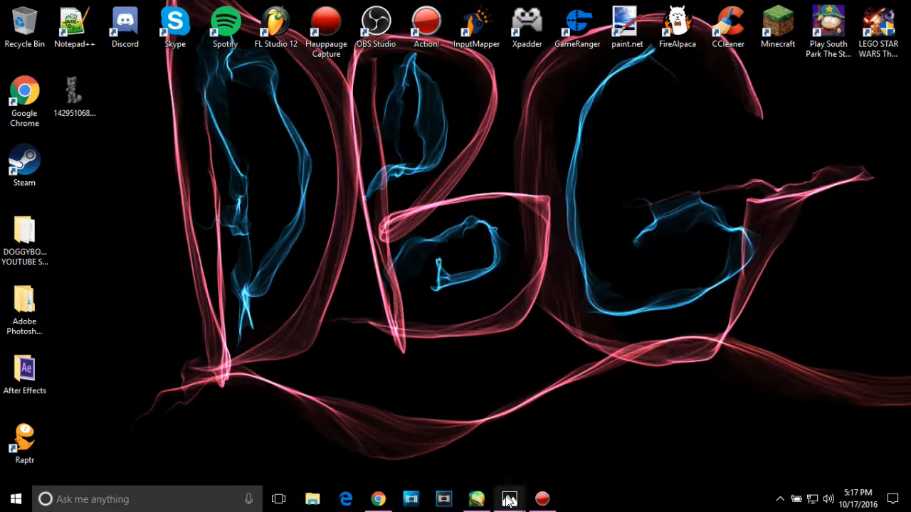
{"action": "mouse_move", "coordinate": [510, 499]}
{"action": "left_click", "coordinate": [455, 456]}
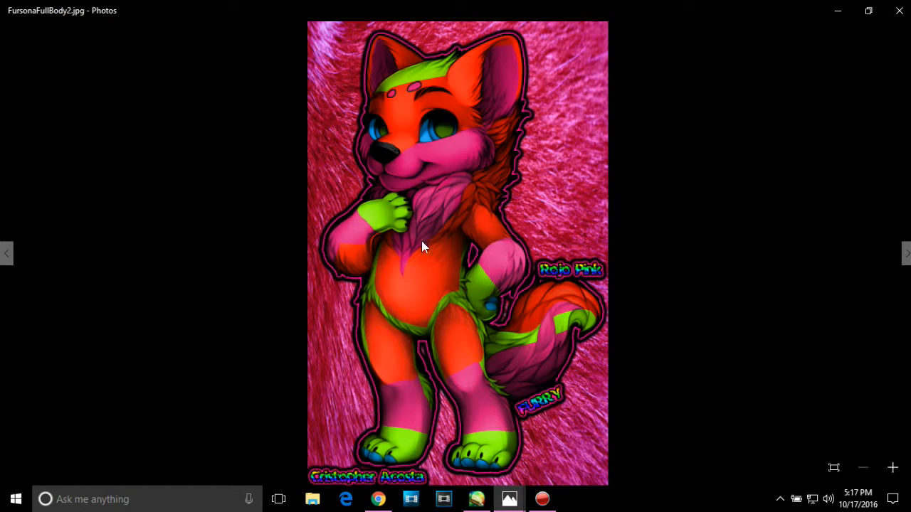